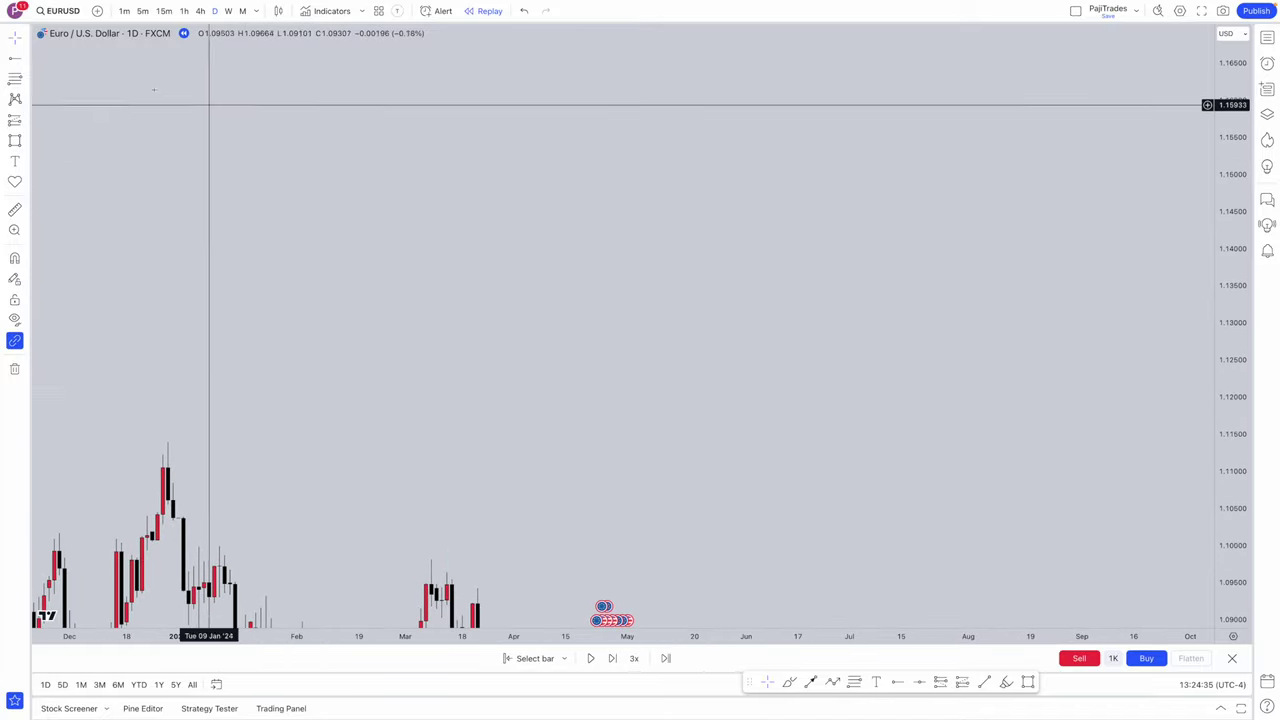
# - Add a text note above the chart reading "EURUSD and GBPUSD", "7am-10am NY kill zone" and "5-15m execution timeframes" on separate lines
pyautogui.click(18, 162)
pyautogui.click(803, 182)
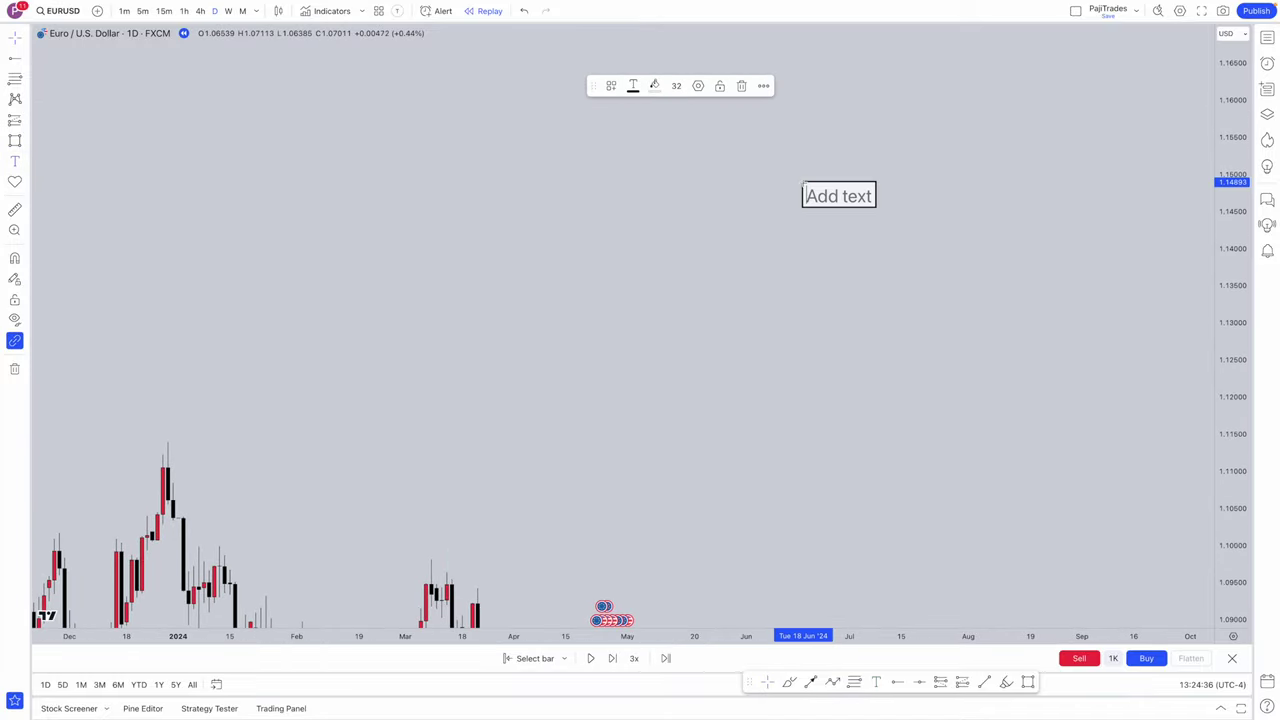
pyautogui.write('EURUSD and GBPUSD 7am-10am NY kill zone 5-15m execution timeframes')
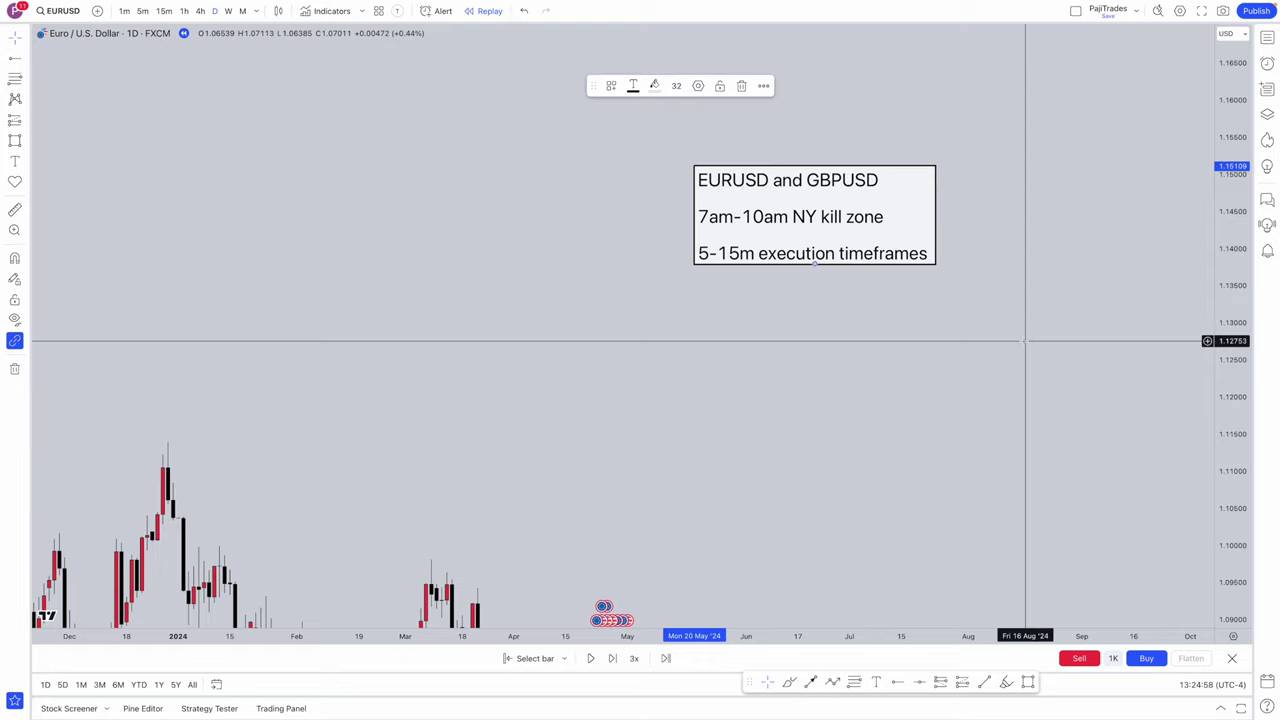
pyautogui.click(979, 401)
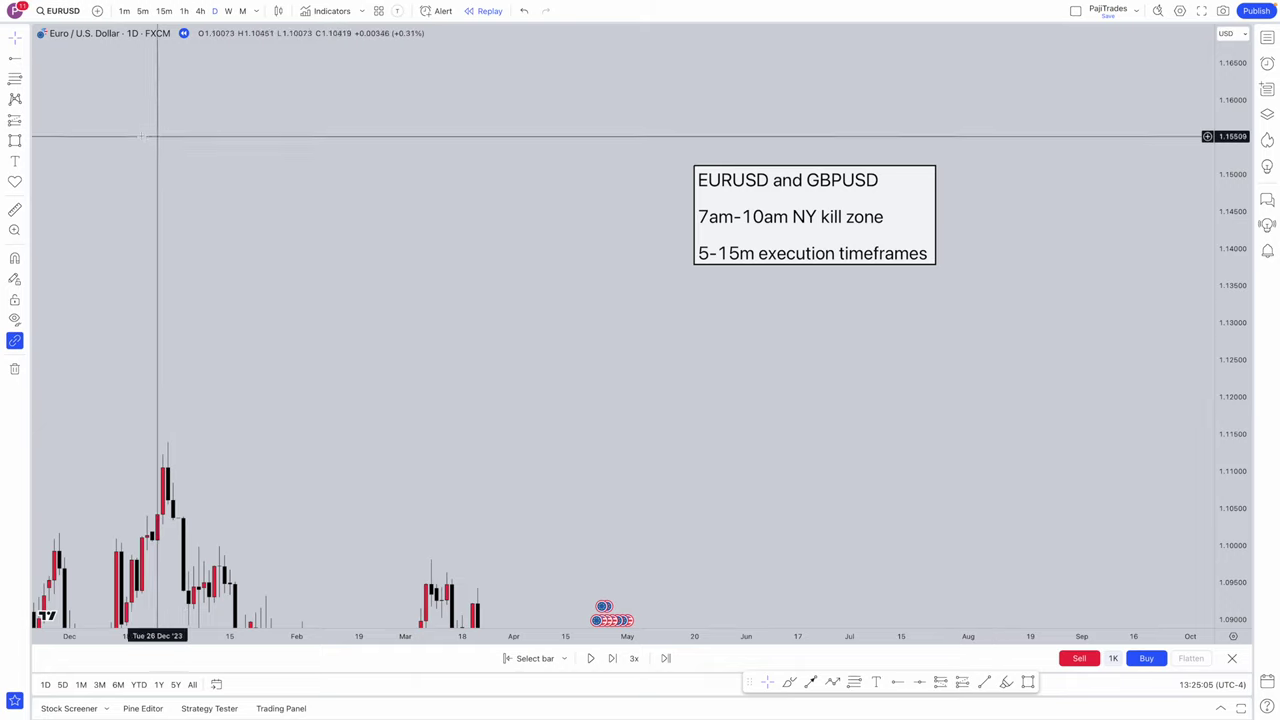
# - Add a second text note reading "1) d pd away or a liquidity sweep" and "2) 15m order block for execution"
pyautogui.click(15, 161)
pyautogui.click(263, 178)
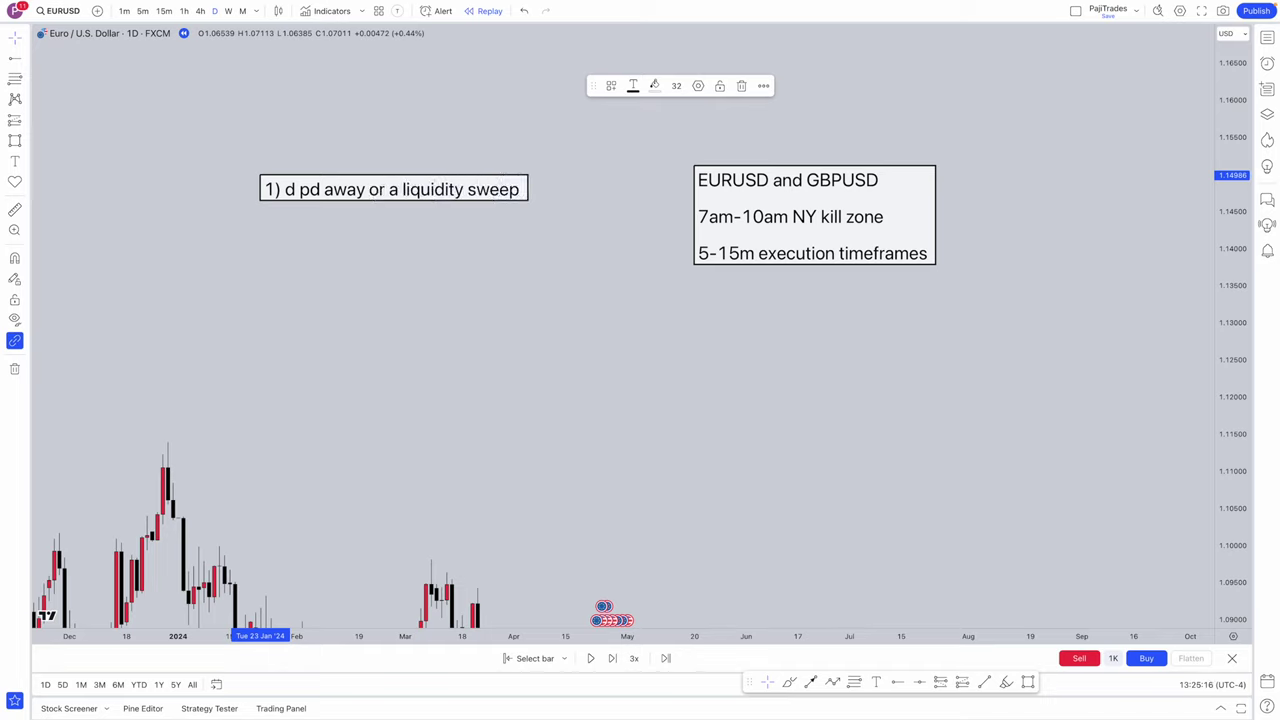
pyautogui.press('Return')
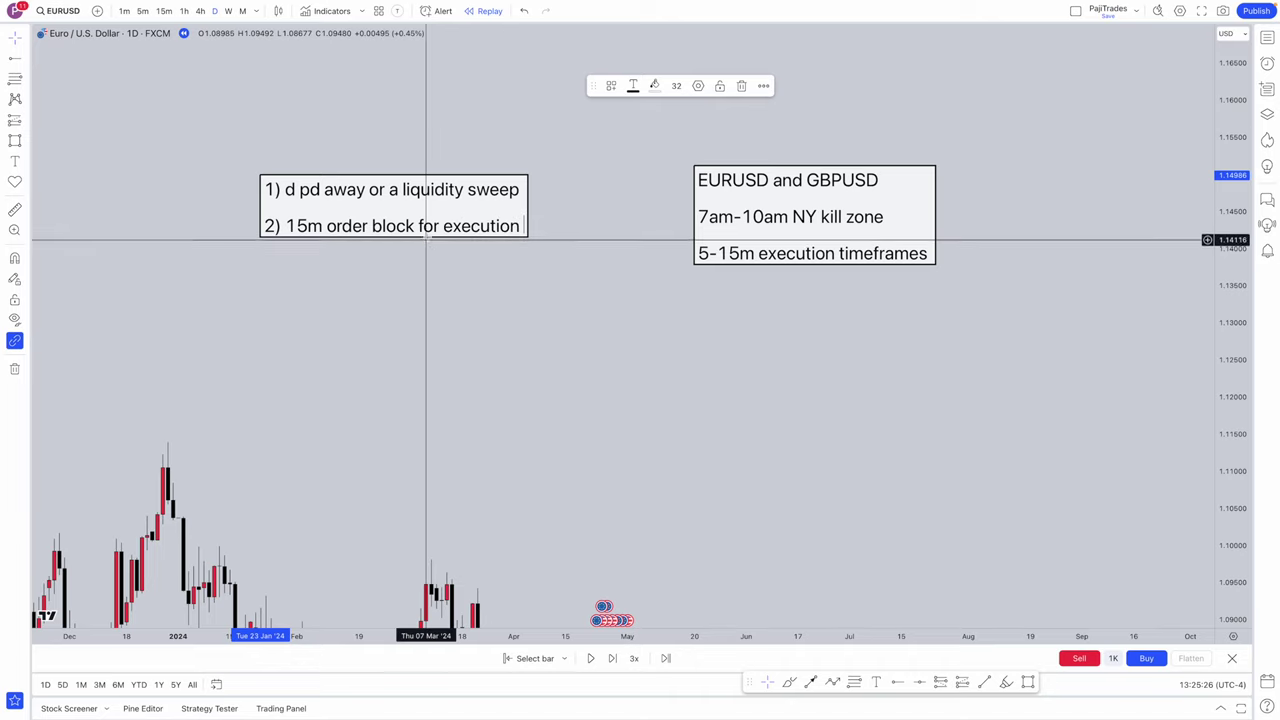
pyautogui.click(424, 286)
# - Correct the word "away" to "aray" in the first line of the numbered text note
pyautogui.doubleClick(338, 200)
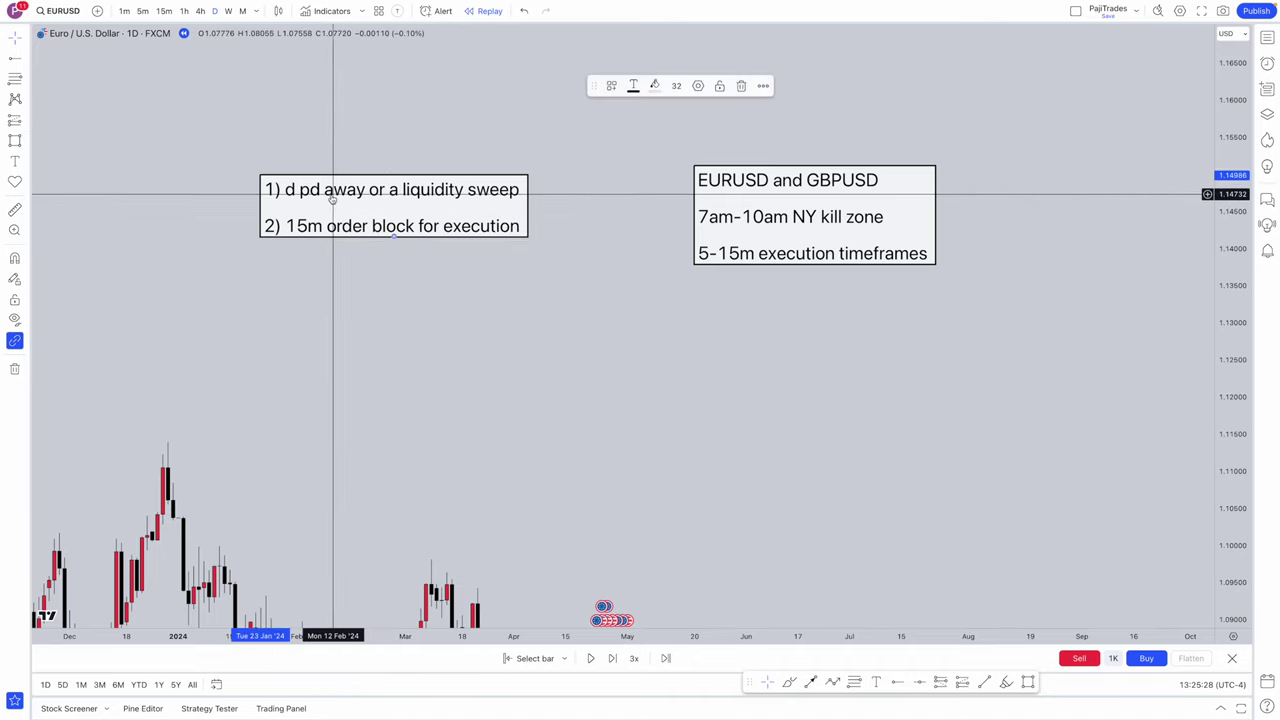
pyautogui.click(567, 299)
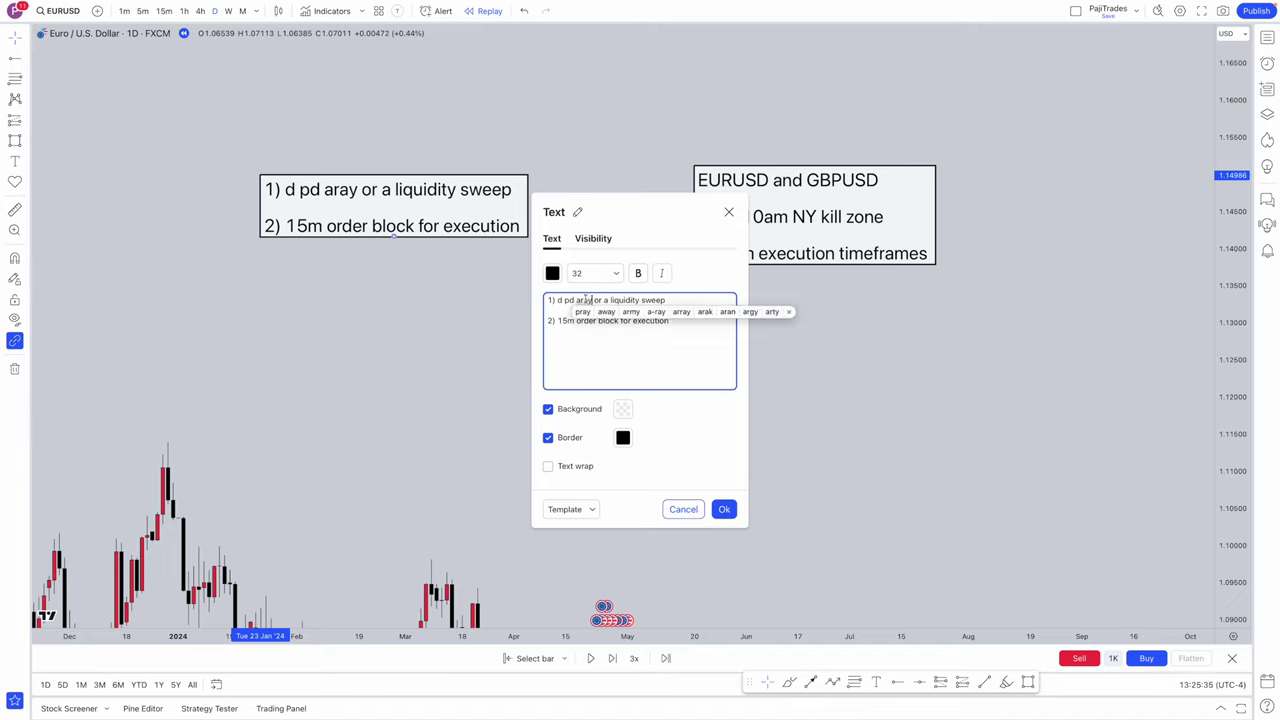
pyautogui.click(645, 367)
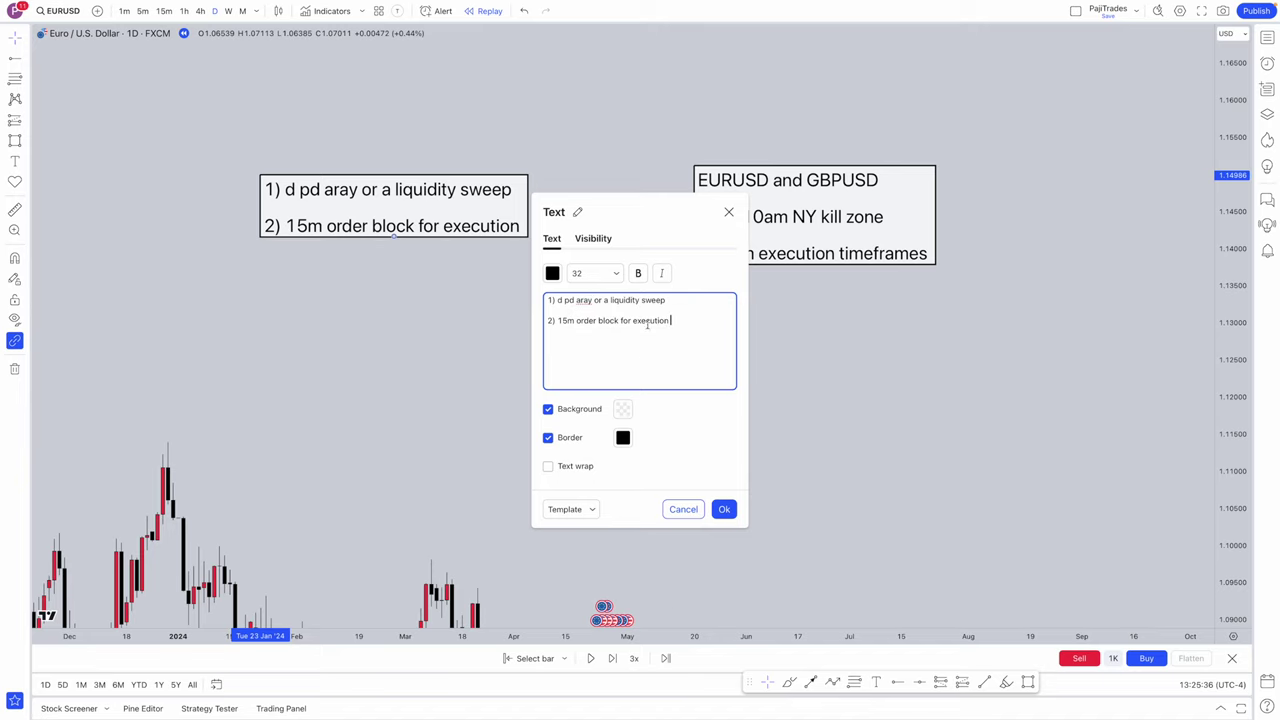
pyautogui.click(722, 509)
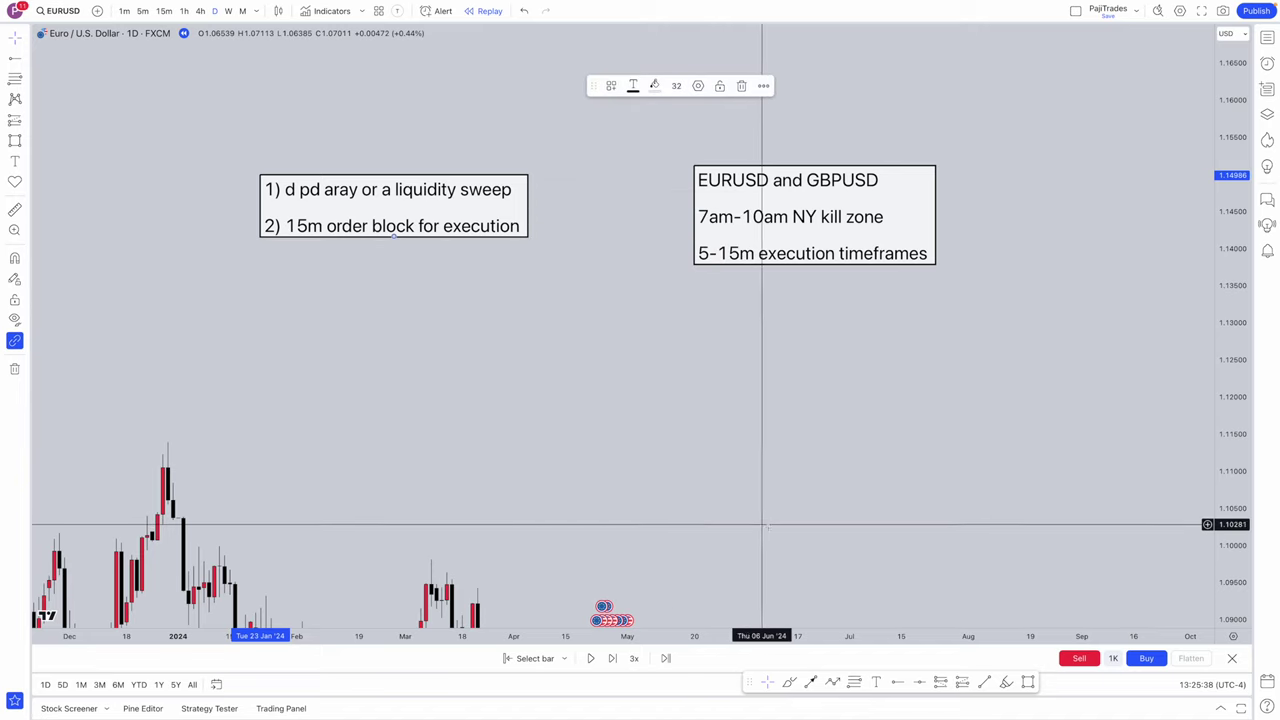
# - Draw a horizontal ray at the high of the latest daily candle, at about 1.07117
pyautogui.moveTo(757, 523); pyautogui.dragTo(768, 229)
pyautogui.scroll(3, 760, 233)
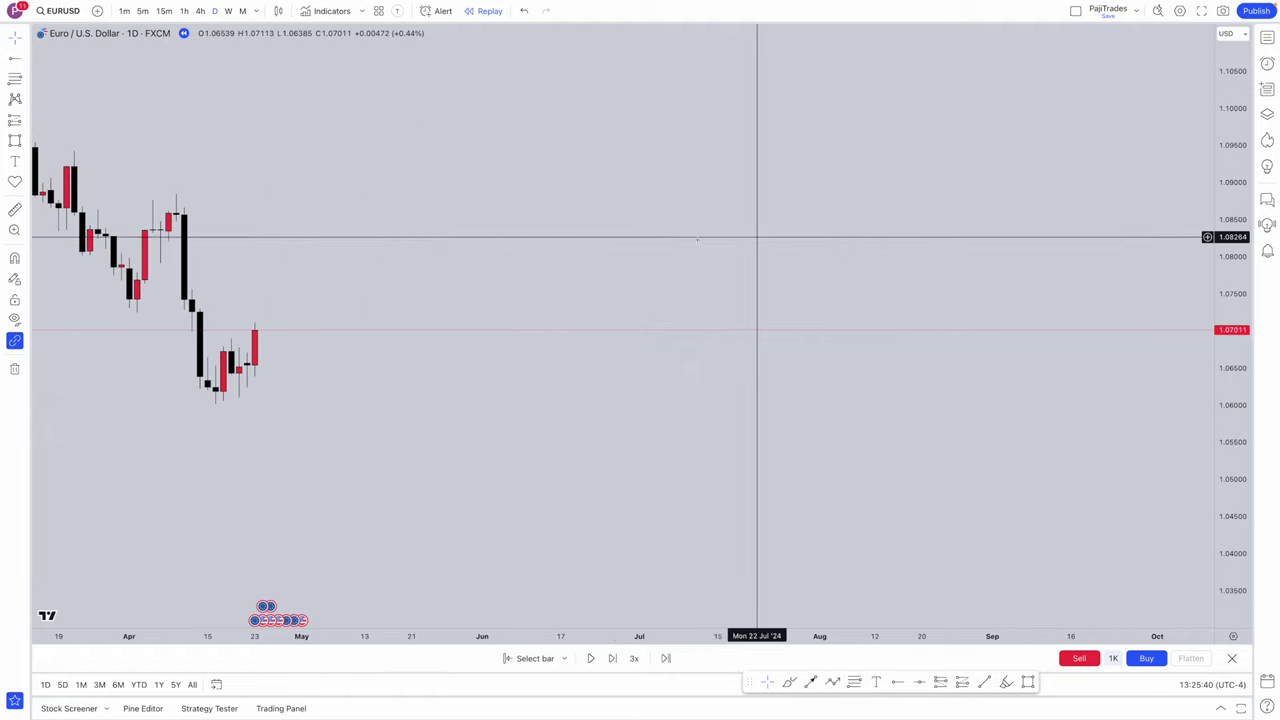
pyautogui.moveTo(395, 319); pyautogui.dragTo(695, 355)
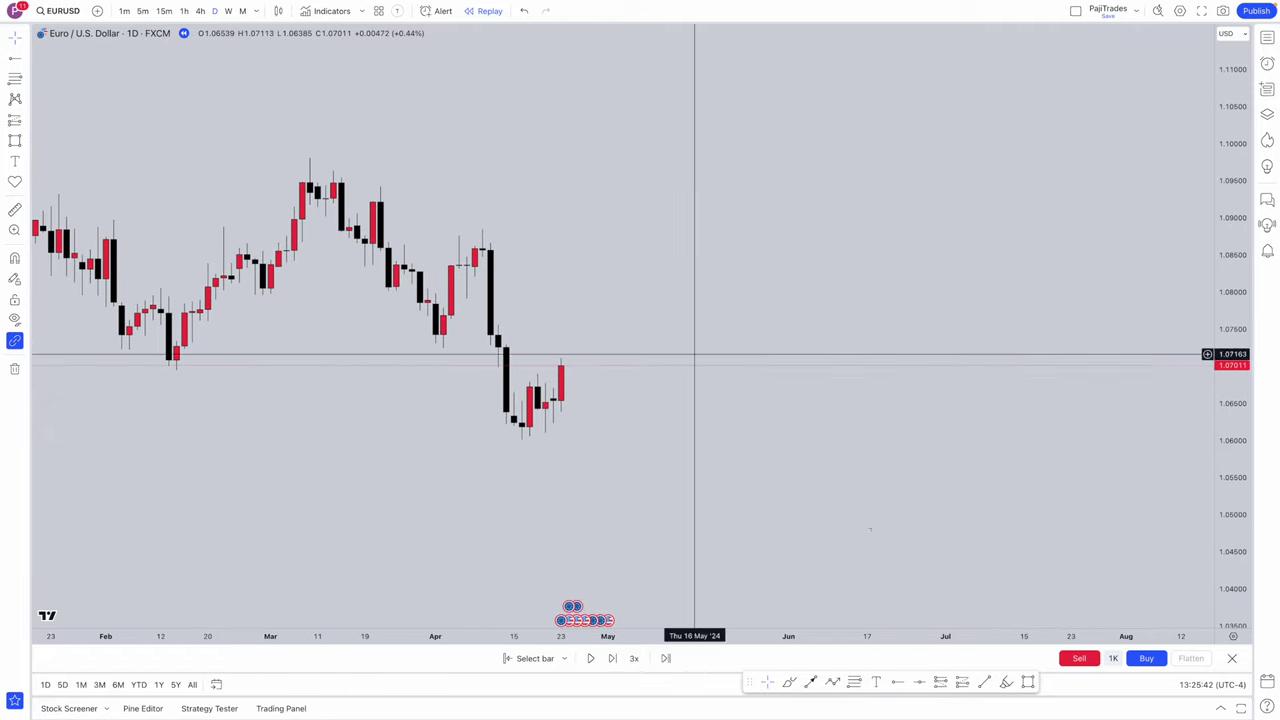
pyautogui.click(896, 680)
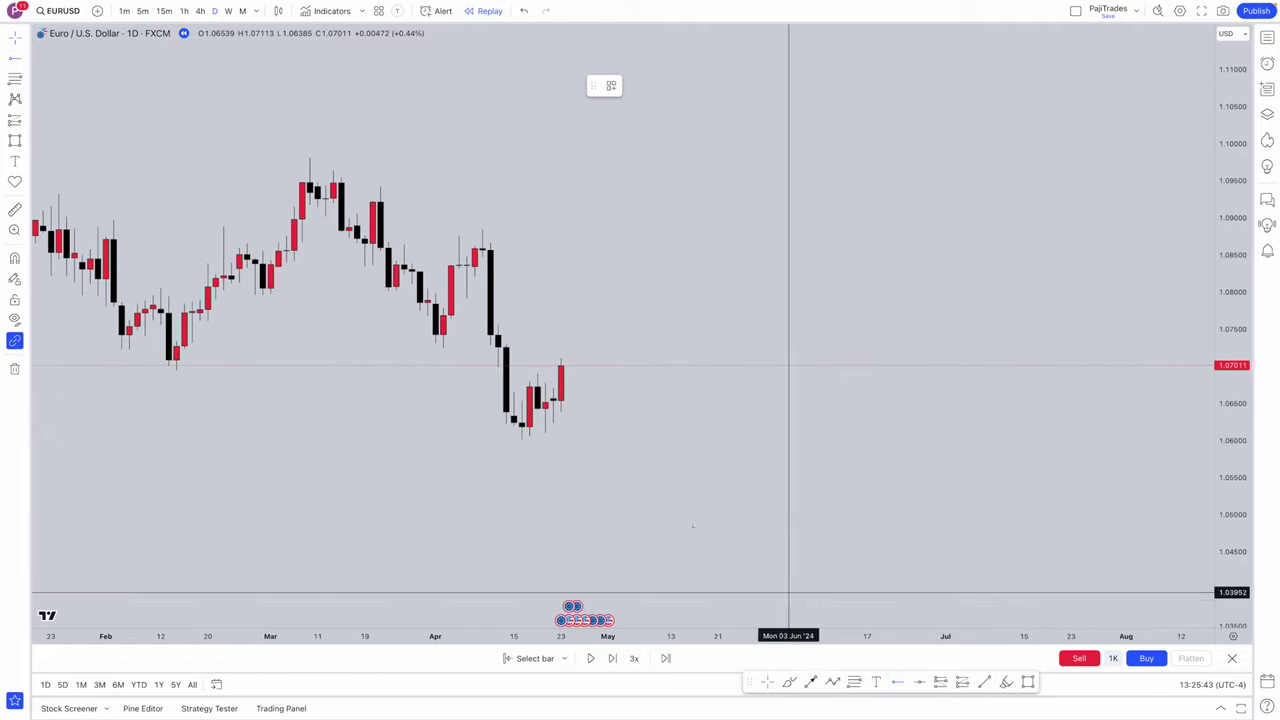
pyautogui.click(553, 358)
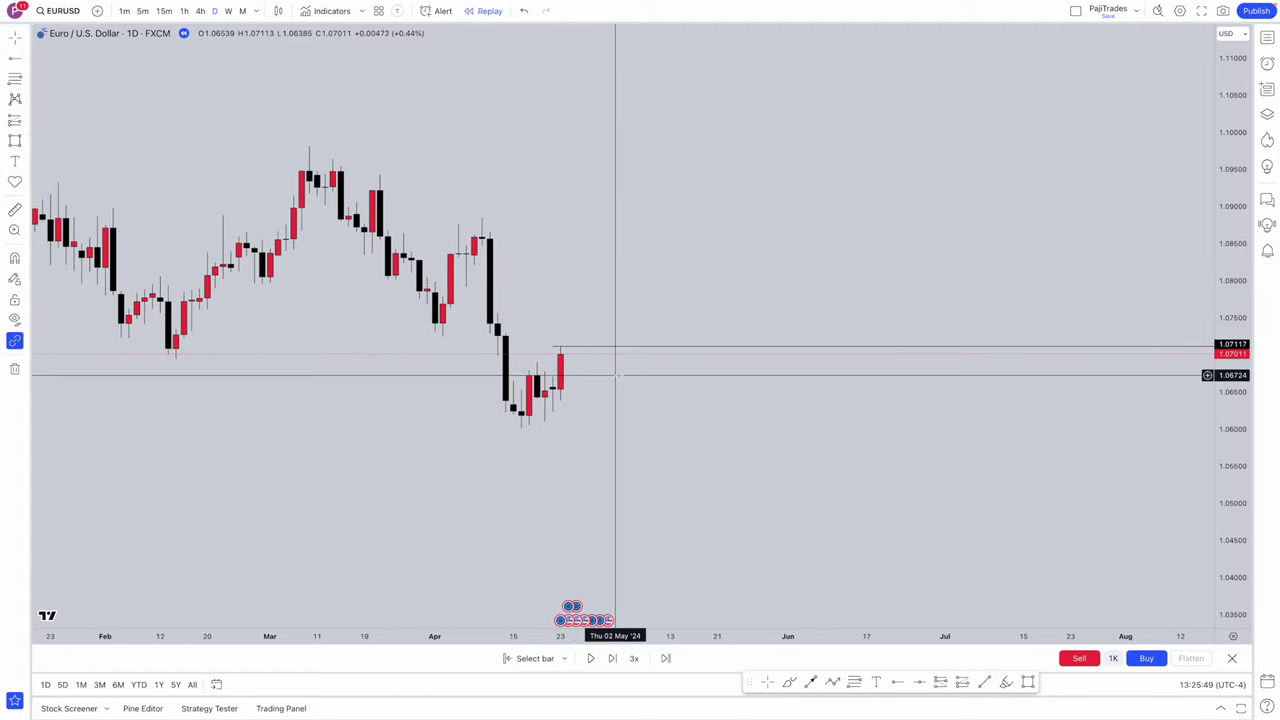
pyautogui.scroll(-1, 617, 375)
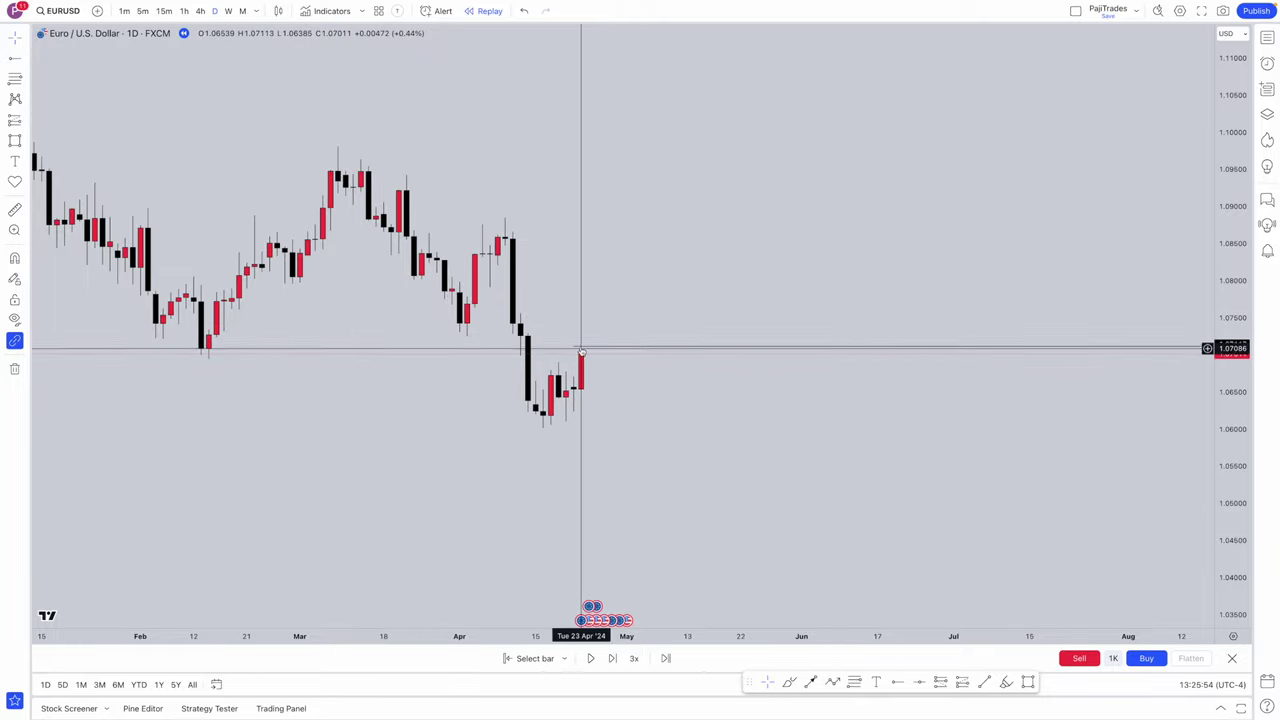
# - Switch the chart to the 4-hour timeframe and advance the replay by two bars
pyautogui.click(200, 11)
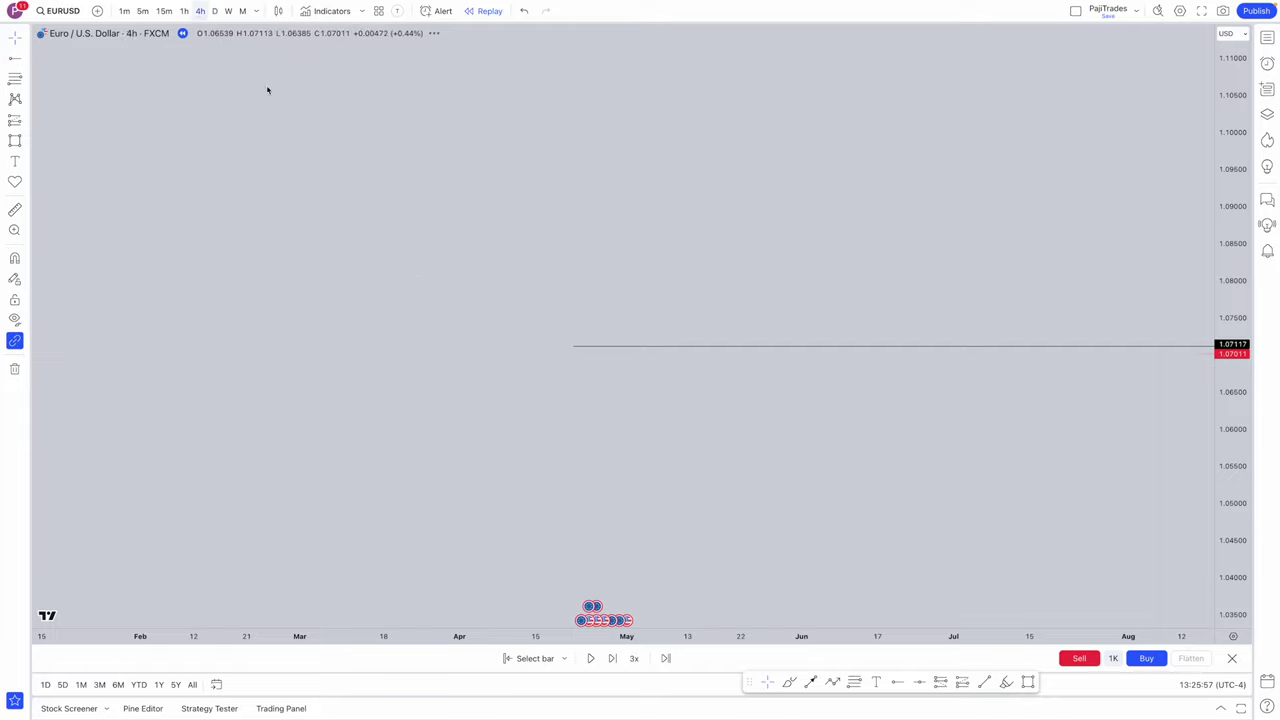
pyautogui.scroll(-3, 700, 288)
pyautogui.moveTo(908, 298); pyautogui.dragTo(808, 251)
pyautogui.moveTo(1231, 376); pyautogui.dragTo(1230, 190)
pyautogui.moveTo(1037, 228); pyautogui.dragTo(958, 254)
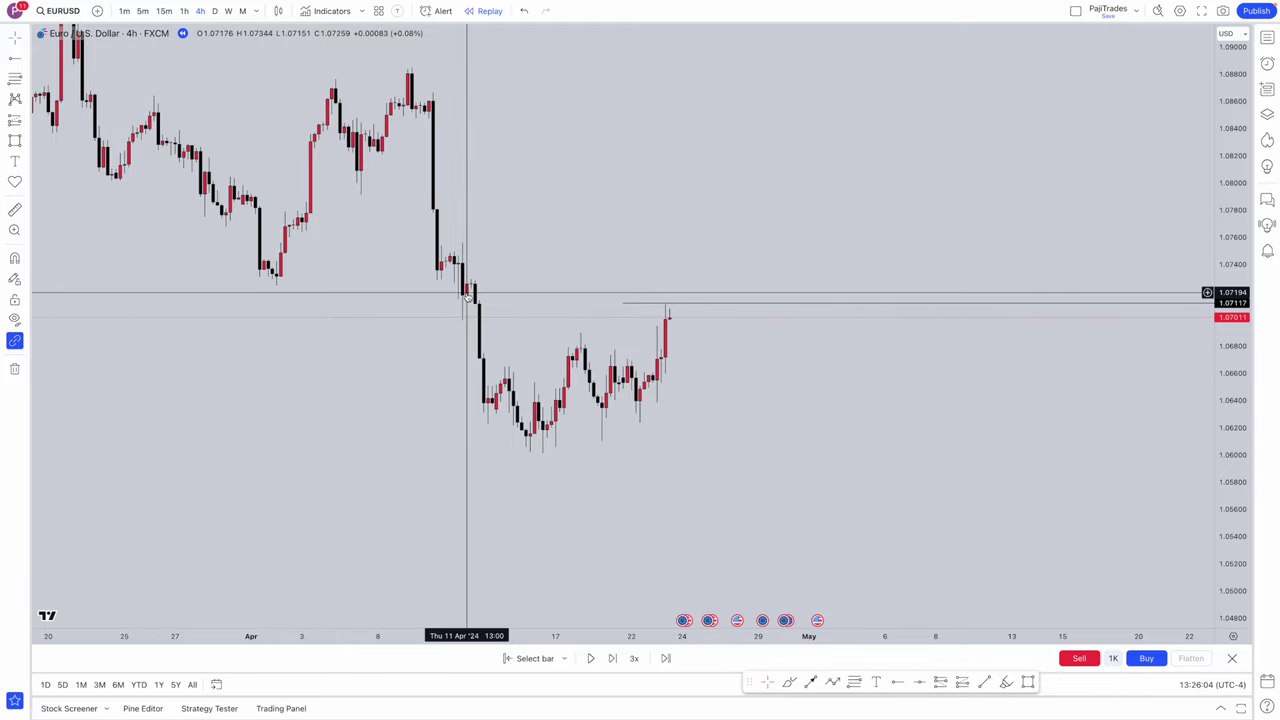
pyautogui.moveTo(580, 354); pyautogui.dragTo(532, 352)
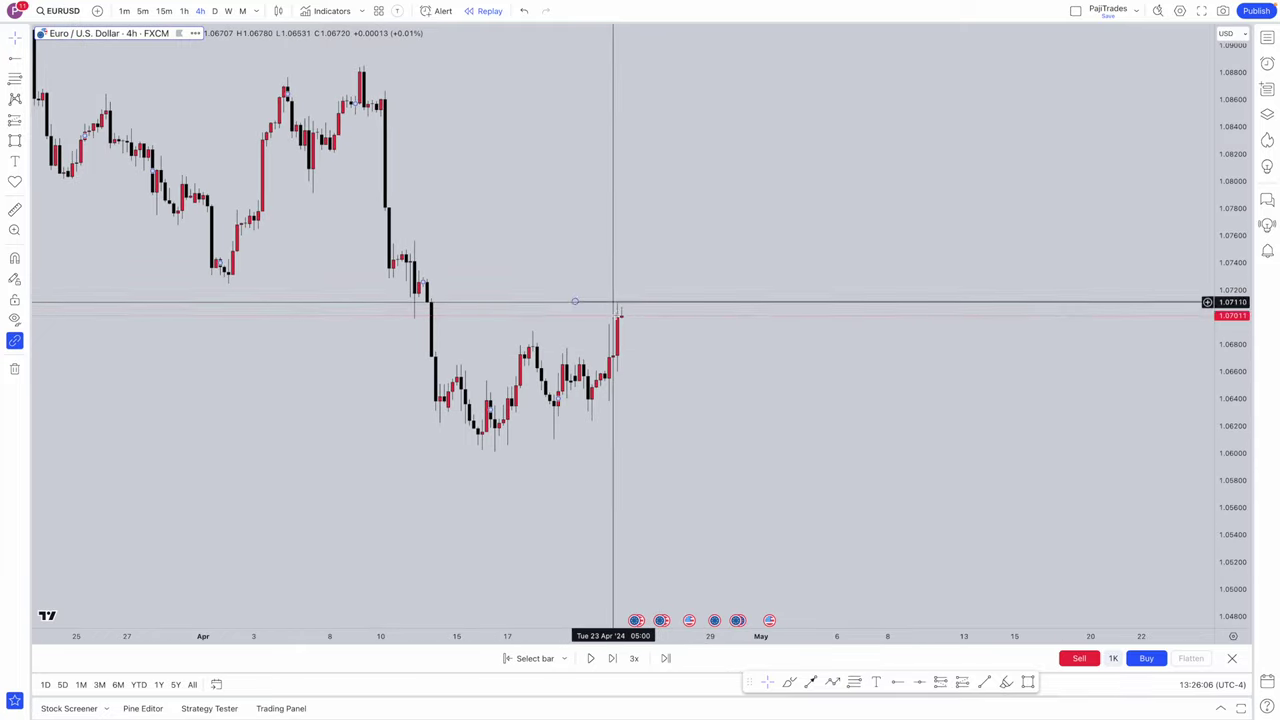
pyautogui.click(612, 658)
pyautogui.click(612, 658)
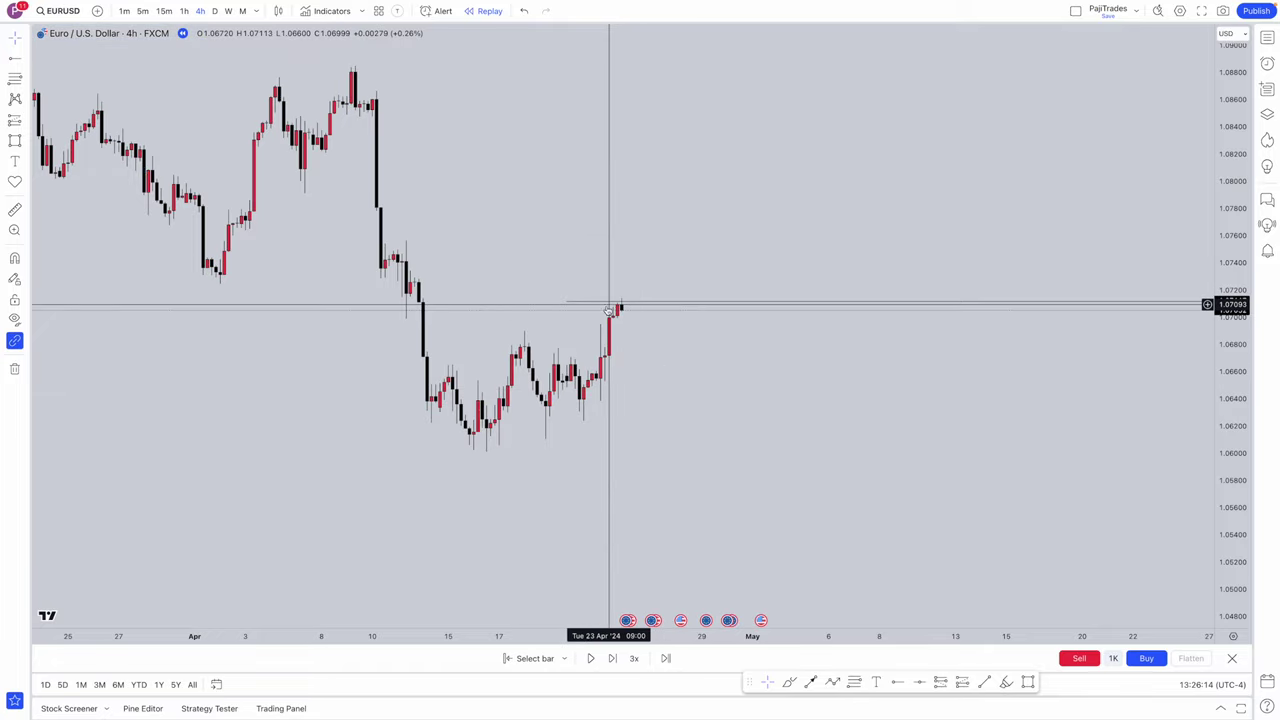
# - Go through the 15-minute and 4-hour charts back to the text notes and review the numbered entry rules
pyautogui.click(164, 10)
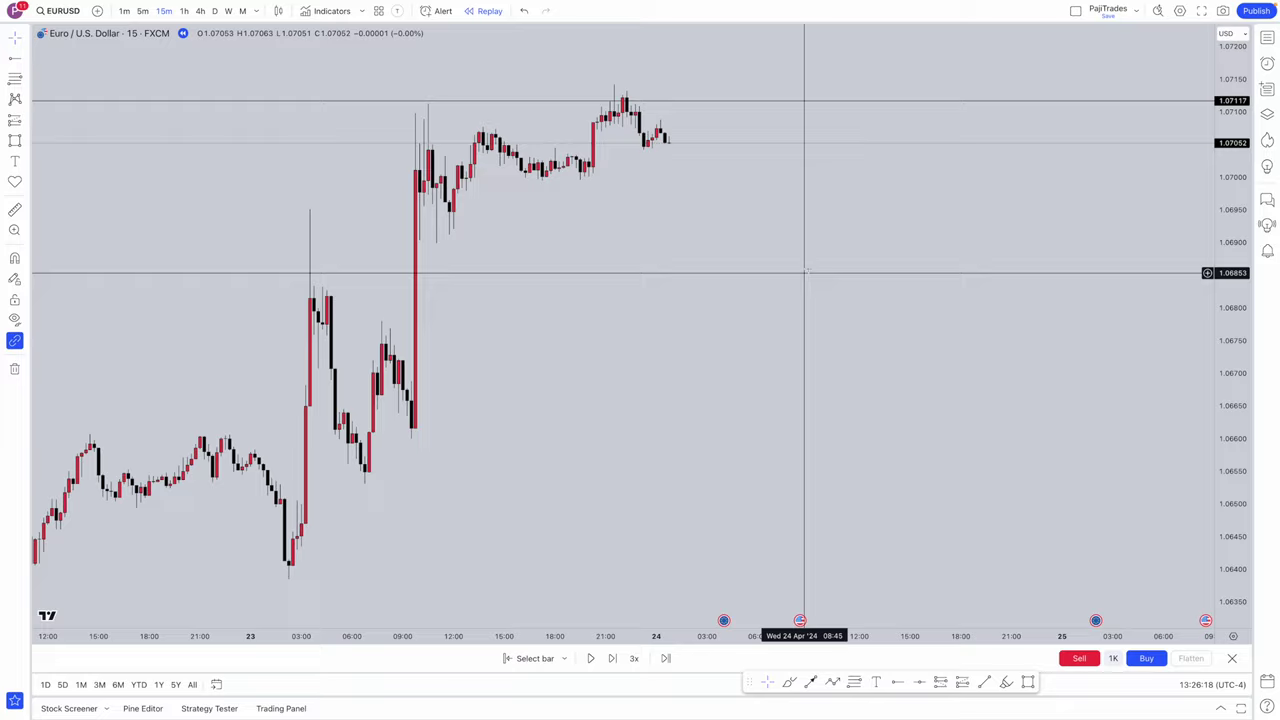
pyautogui.moveTo(1240, 139); pyautogui.dragTo(1237, 305)
pyautogui.moveTo(868, 110); pyautogui.dragTo(935, 490)
pyautogui.moveTo(704, 198); pyautogui.dragTo(832, 564)
pyautogui.scroll(-2, 703, 310)
pyautogui.moveTo(1236, 152); pyautogui.dragTo(1225, 618)
pyautogui.moveTo(568, 80); pyautogui.dragTo(708, 572)
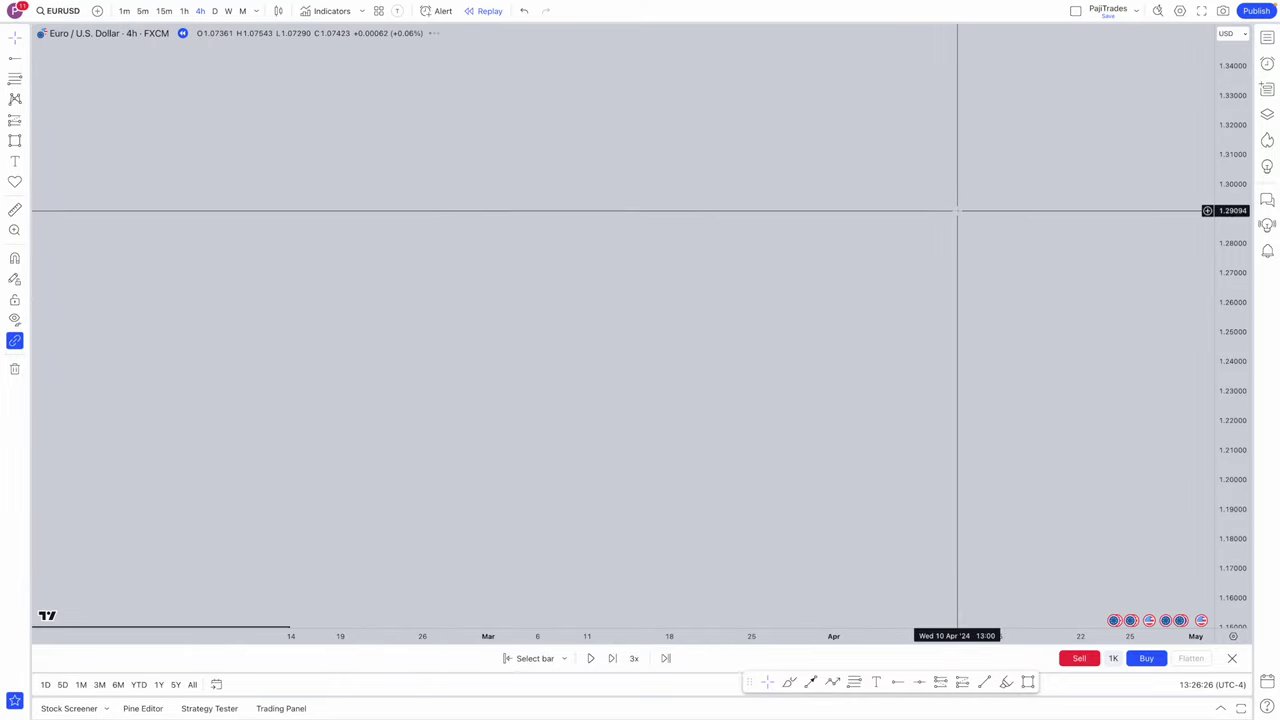
pyautogui.moveTo(957, 209); pyautogui.dragTo(751, 180)
pyautogui.doubleClick(1221, 121)
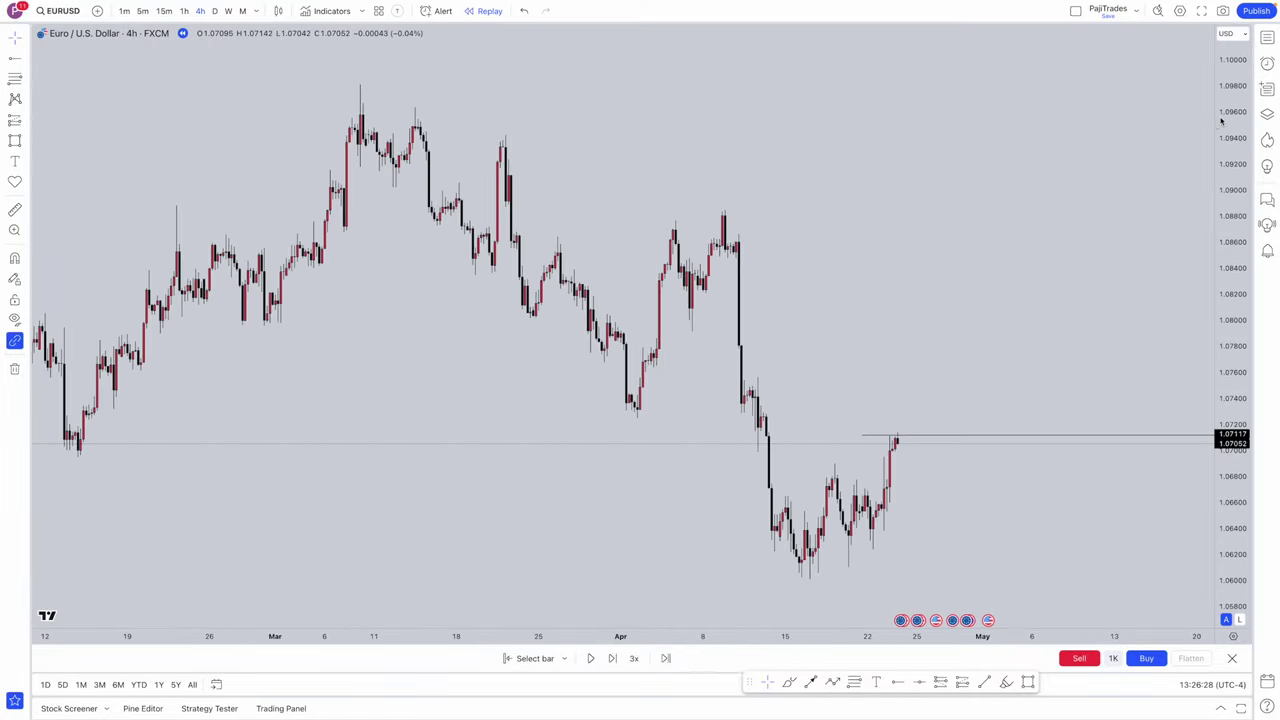
pyautogui.moveTo(850, 143); pyautogui.dragTo(817, 136)
pyautogui.moveTo(1236, 82); pyautogui.dragTo(1230, 455)
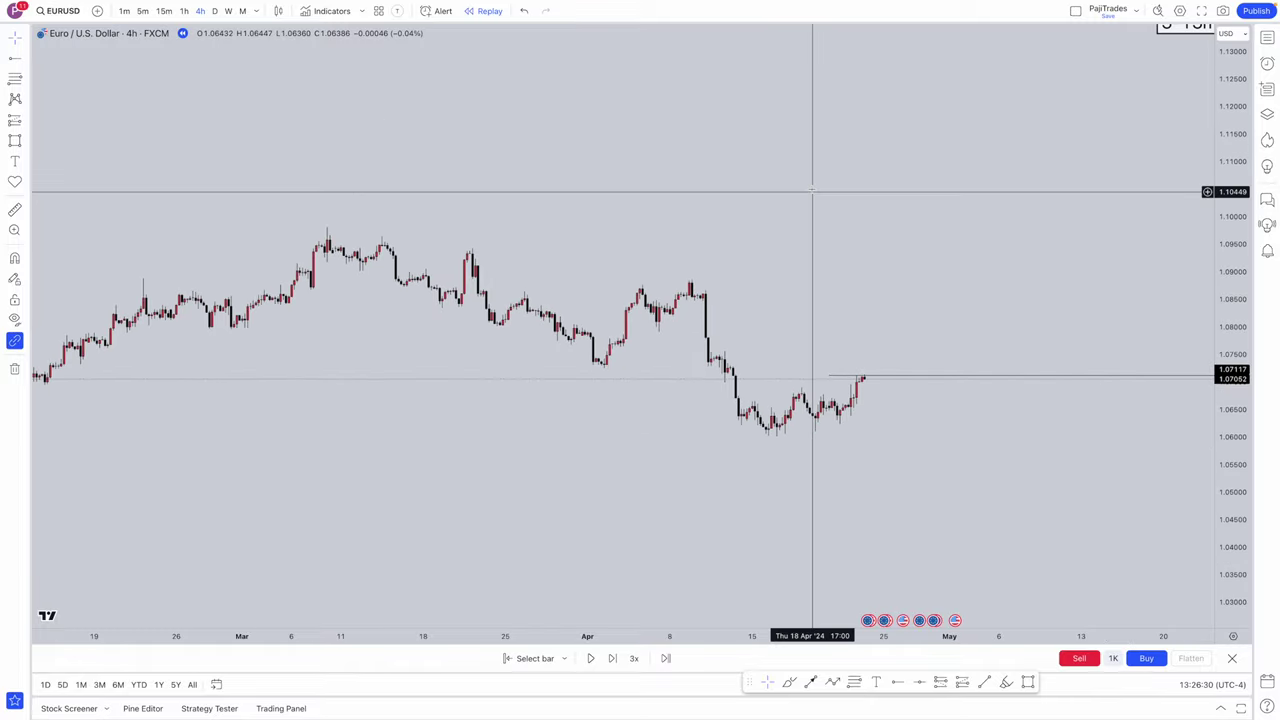
pyautogui.moveTo(762, 68); pyautogui.dragTo(846, 426)
pyautogui.moveTo(610, 348); pyautogui.dragTo(877, 297)
pyautogui.moveTo(255, 345); pyautogui.dragTo(646, 305)
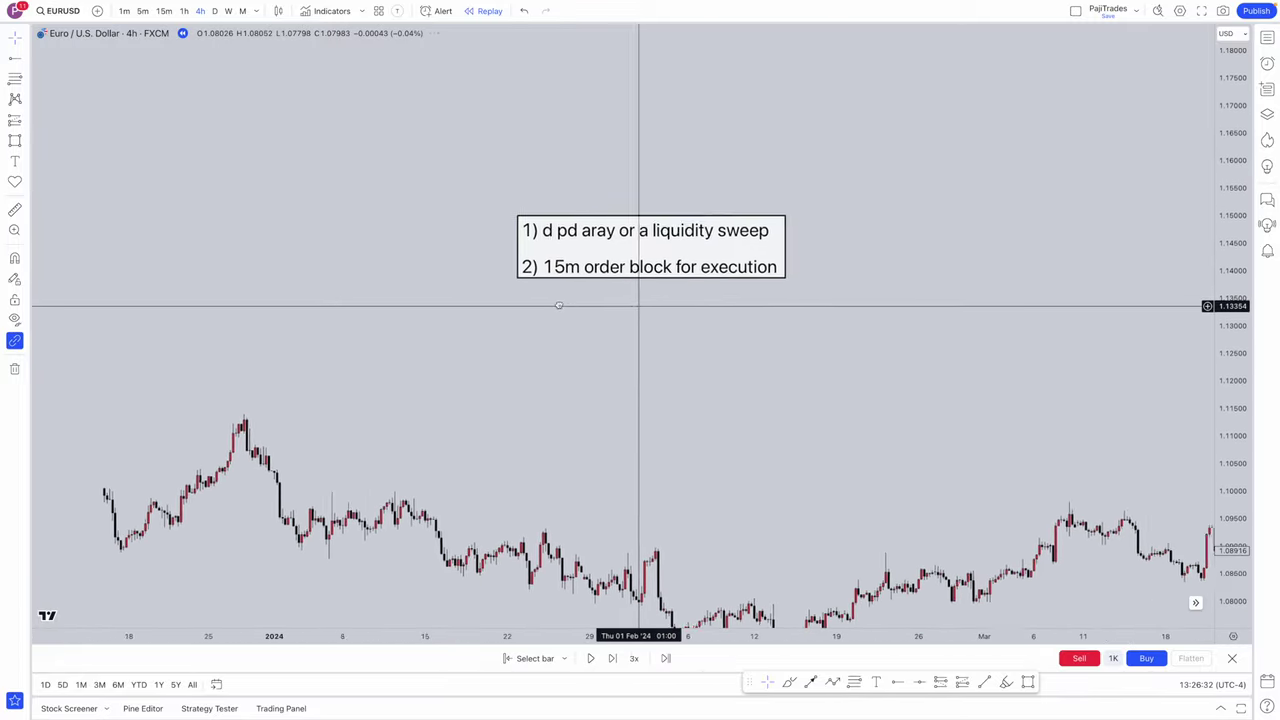
pyautogui.hscroll(5, 600, 290)
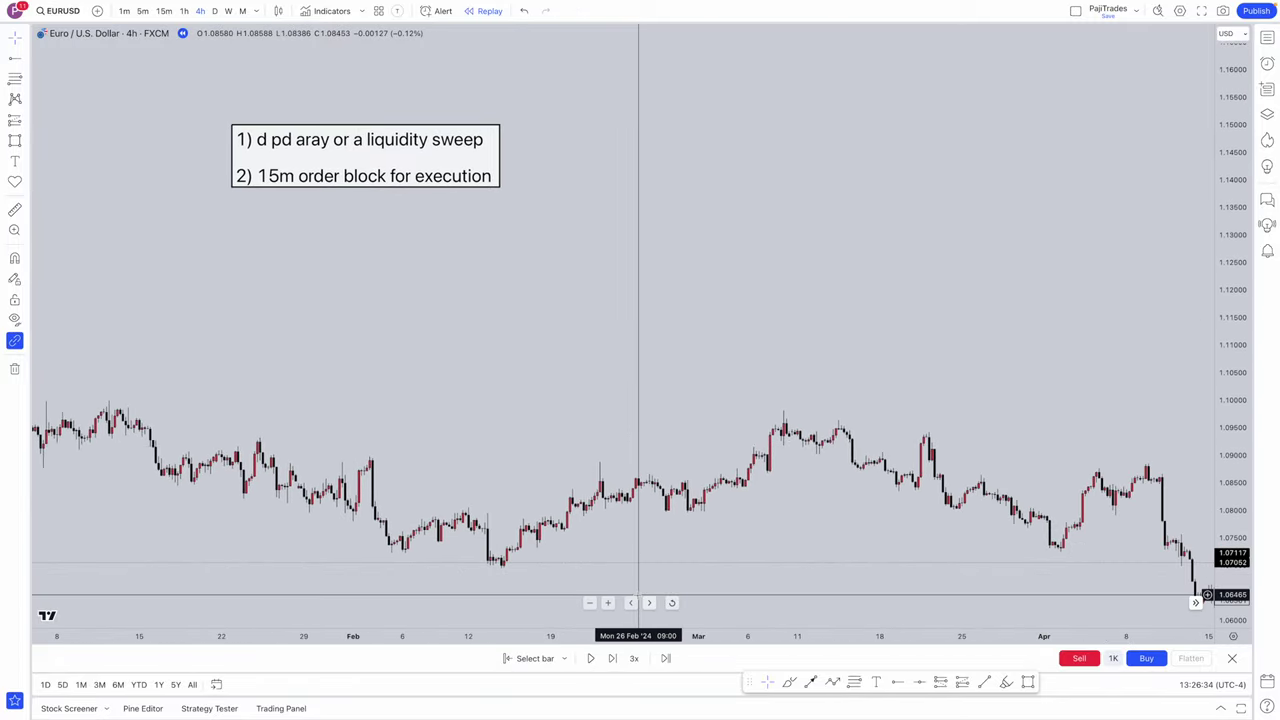
pyautogui.click(671, 602)
# - On the 15-minute chart, place an eye icon at the tip of the highest wick above the 1.07117 ray
pyautogui.click(166, 9)
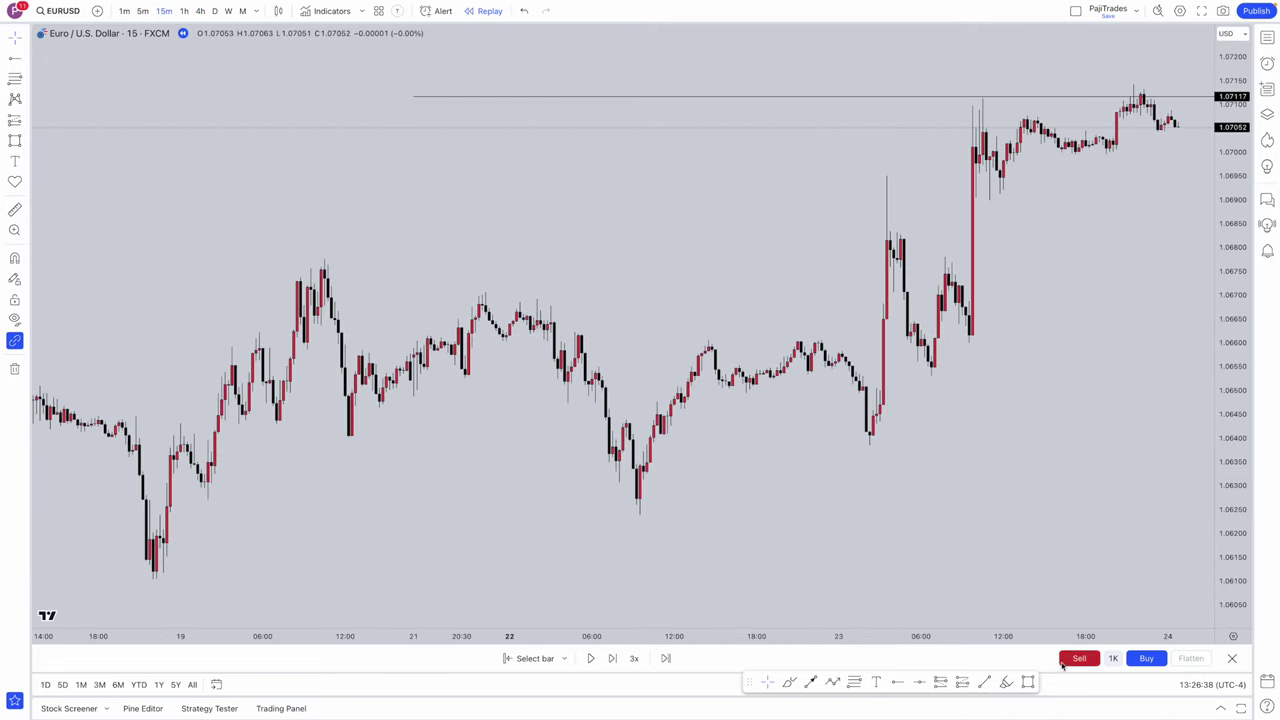
pyautogui.moveTo(1152, 316); pyautogui.dragTo(784, 517)
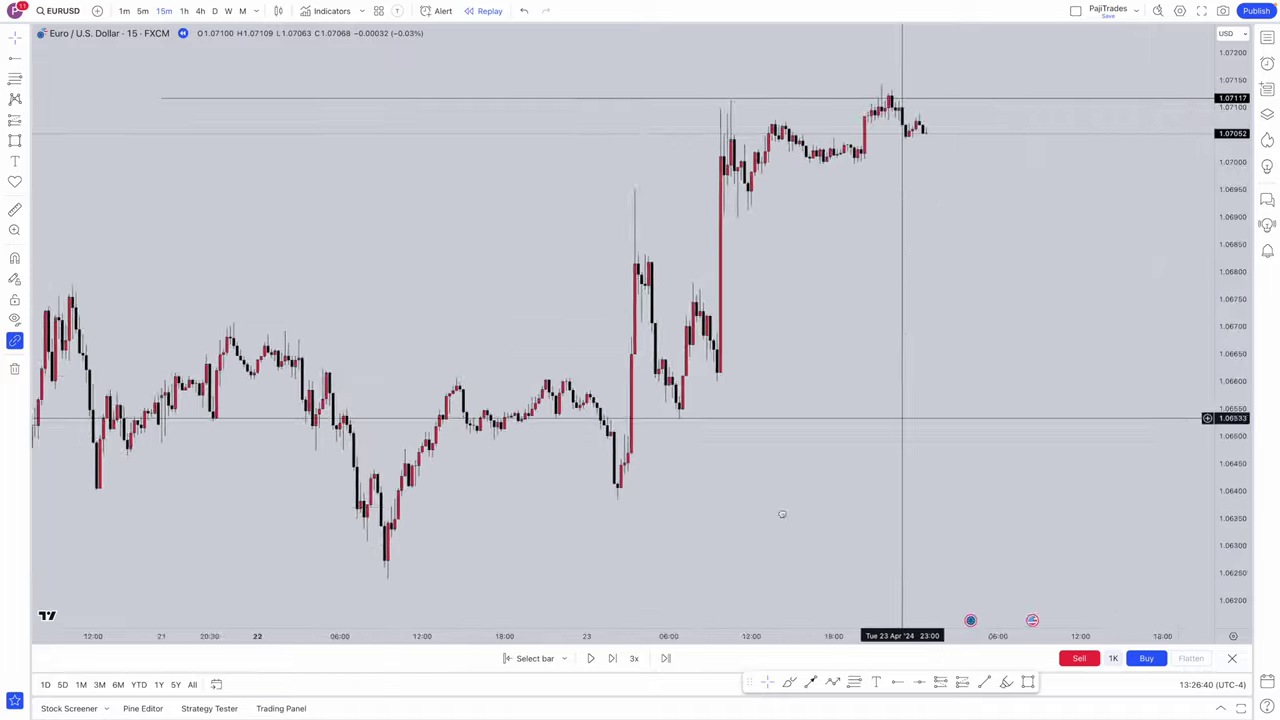
pyautogui.moveTo(1237, 243); pyautogui.dragTo(1237, 155)
pyautogui.moveTo(987, 195); pyautogui.dragTo(876, 396)
pyautogui.scroll(5, 876, 396)
pyautogui.moveTo(529, 342); pyautogui.dragTo(750, 360)
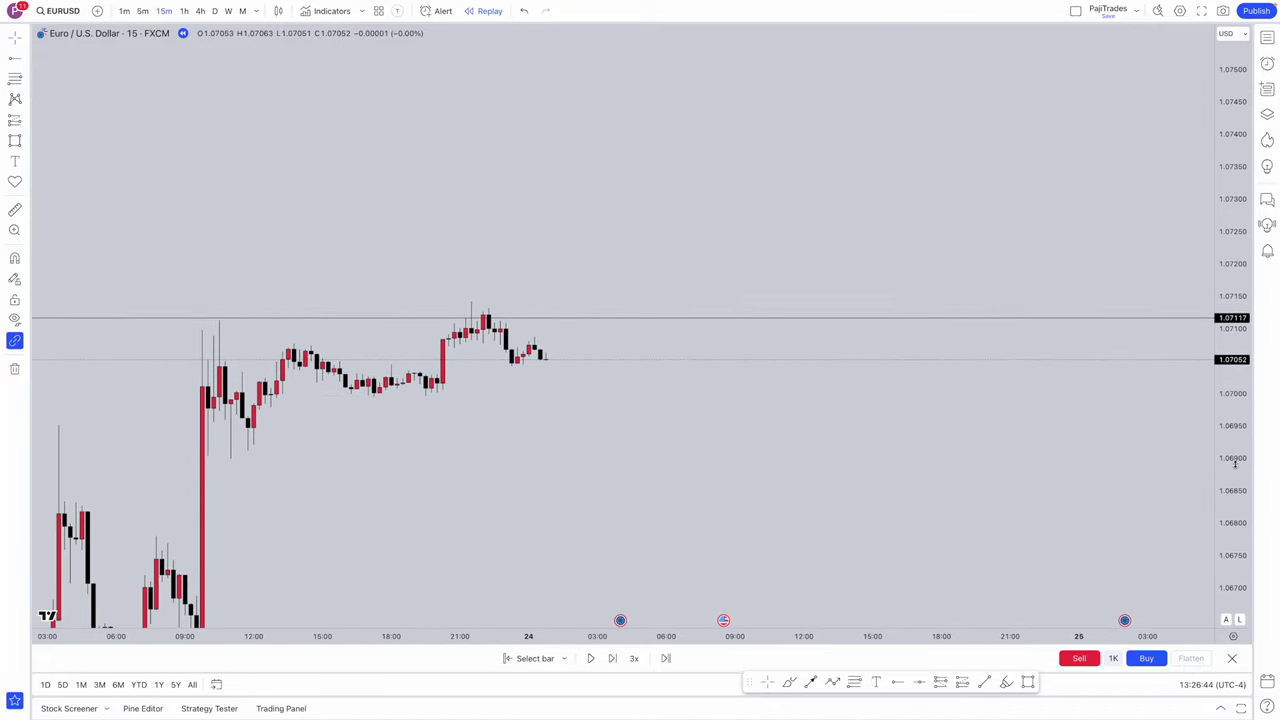
pyautogui.moveTo(1235, 465); pyautogui.dragTo(1235, 245)
pyautogui.moveTo(666, 369); pyautogui.dragTo(713, 363)
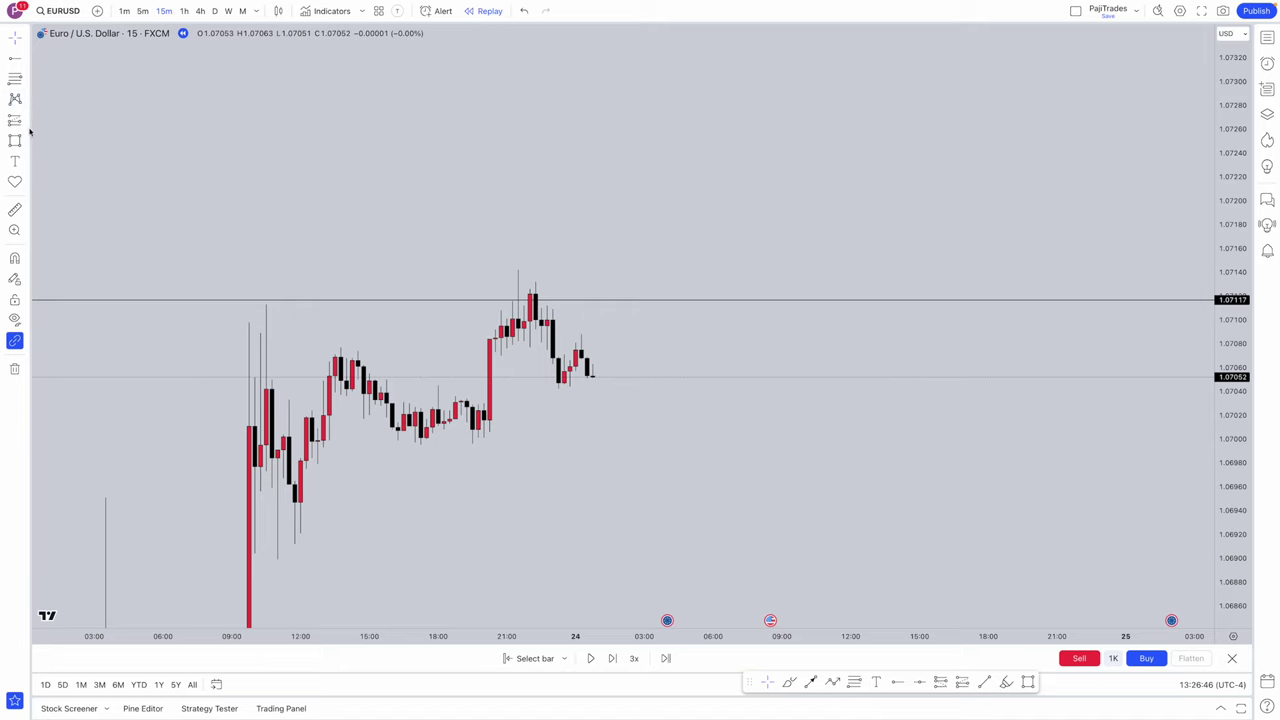
pyautogui.click(27, 166)
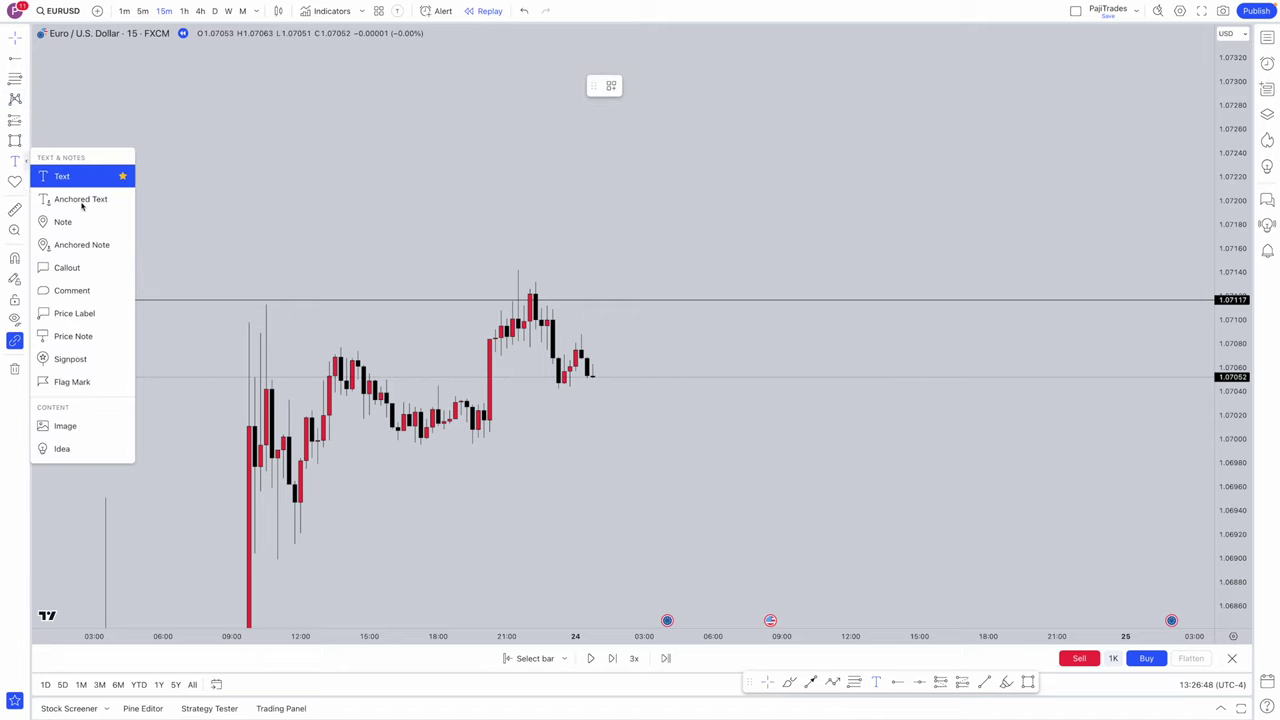
pyautogui.click(27, 181)
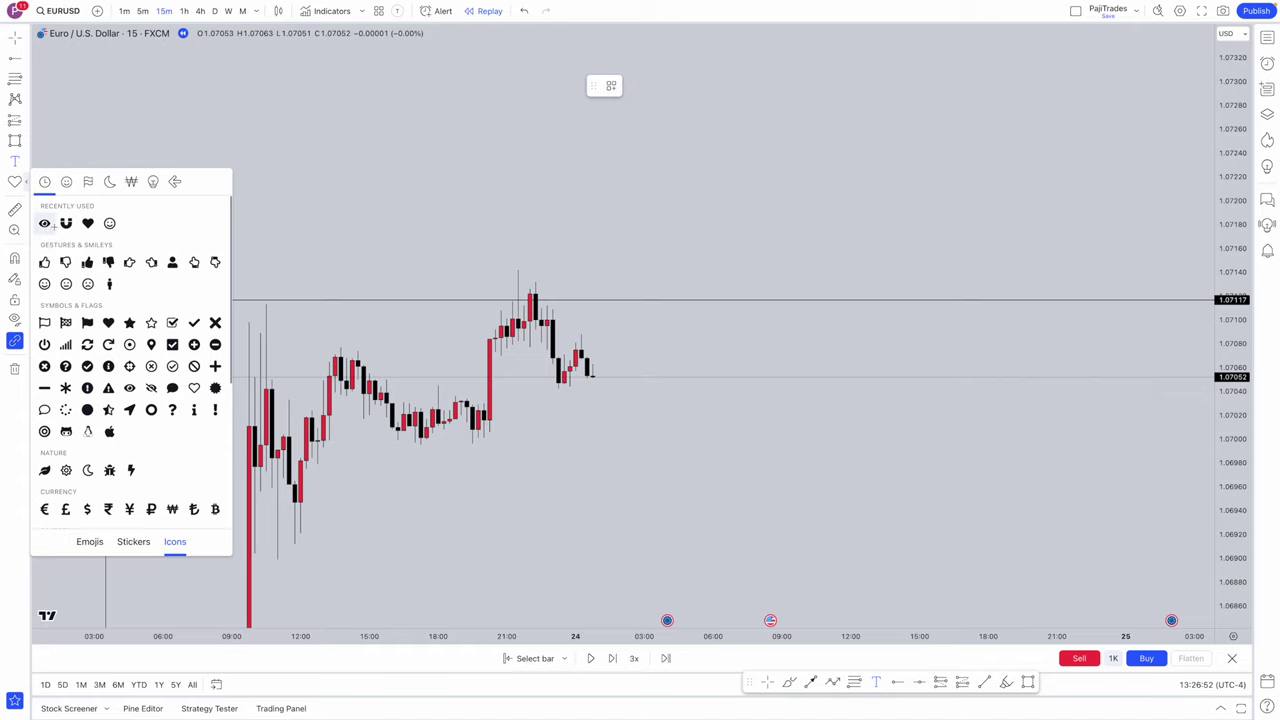
pyautogui.click(45, 224)
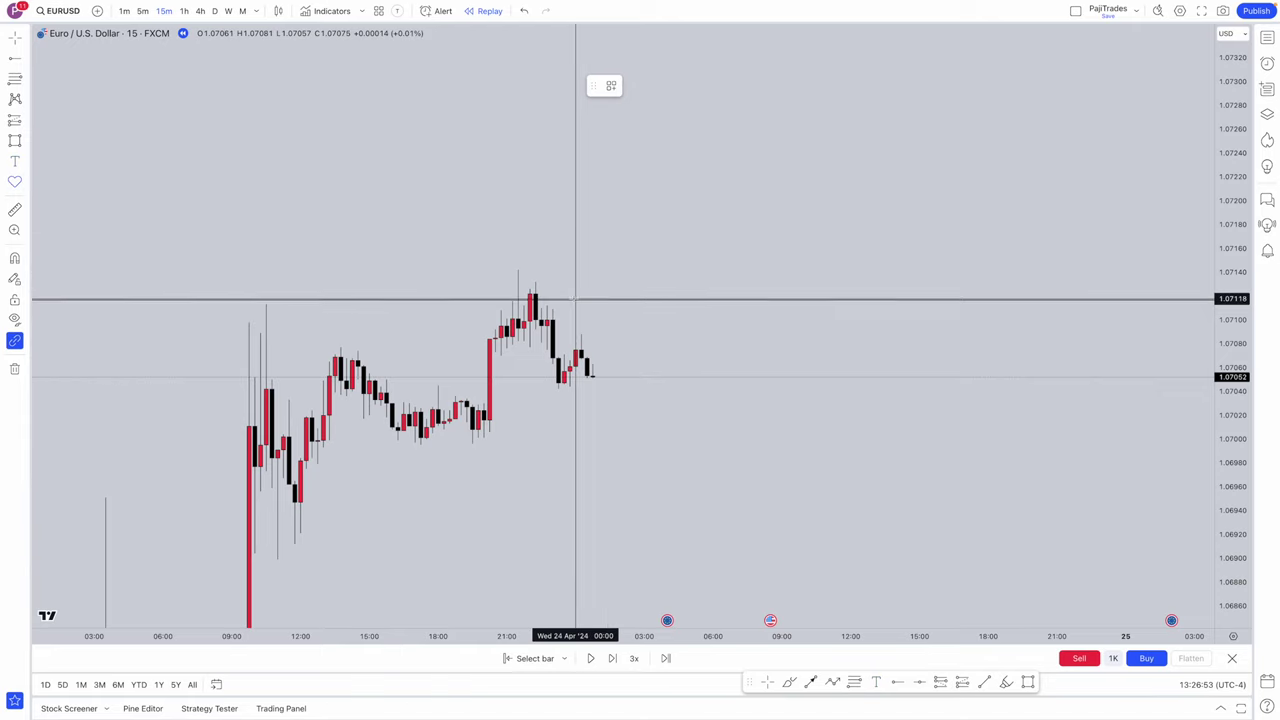
pyautogui.click(518, 268)
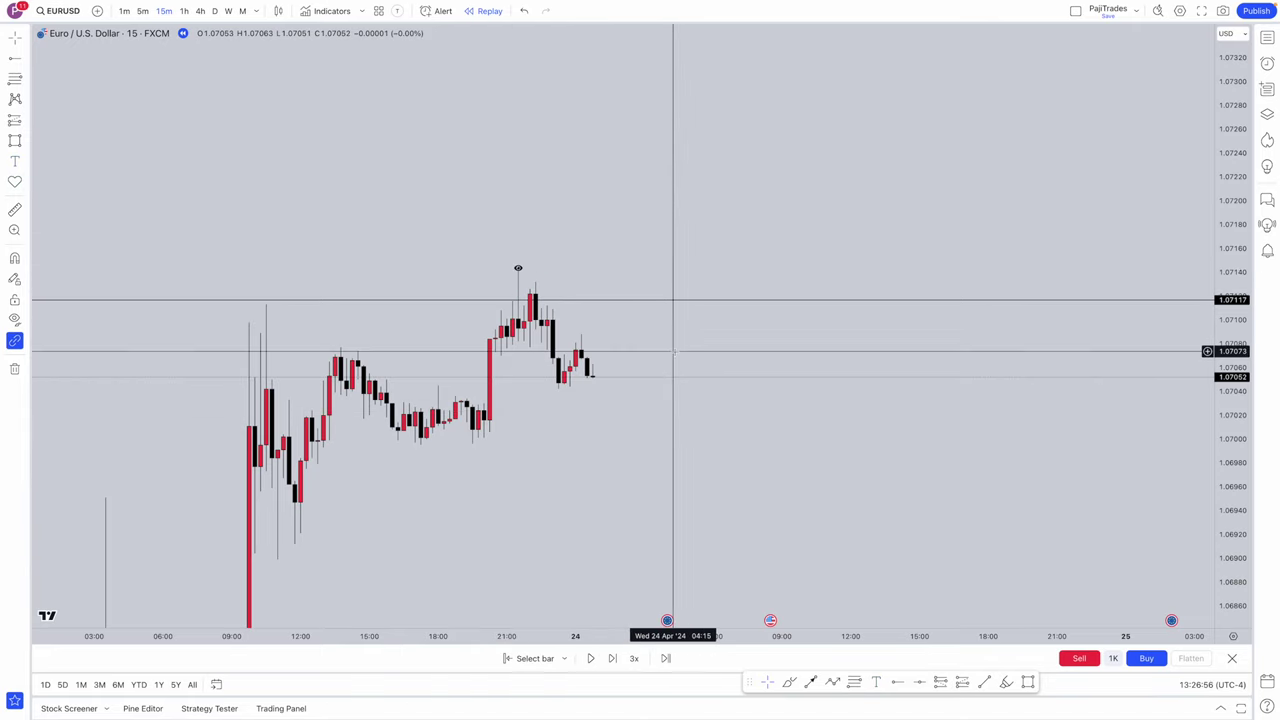
# - Draw a rectangle over the order block starting Tue 23 Apr 22:45, spanning about 1.0711 to 1.0708 and extending past the latest candles
pyautogui.click(1025, 684)
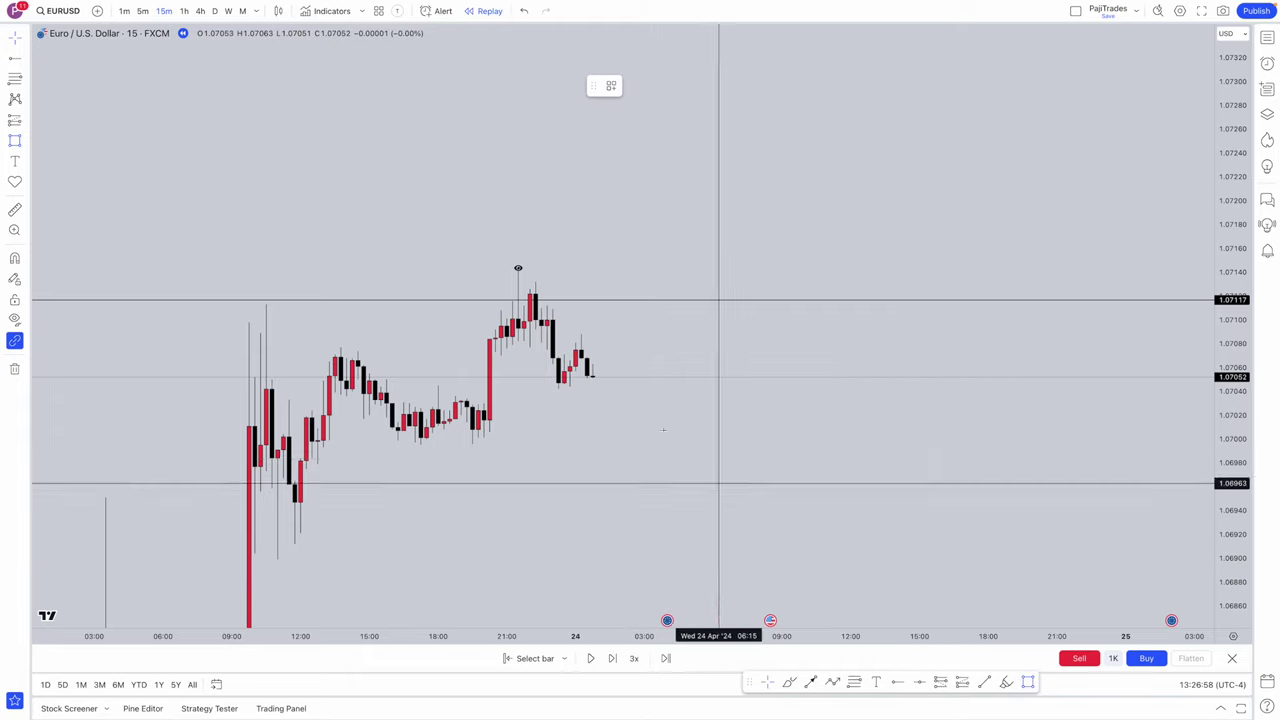
pyautogui.moveTo(547, 301)
pyautogui.mouseDown()
pyautogui.moveTo(743, 362)
pyautogui.moveTo(733, 342)
pyautogui.mouseUp()
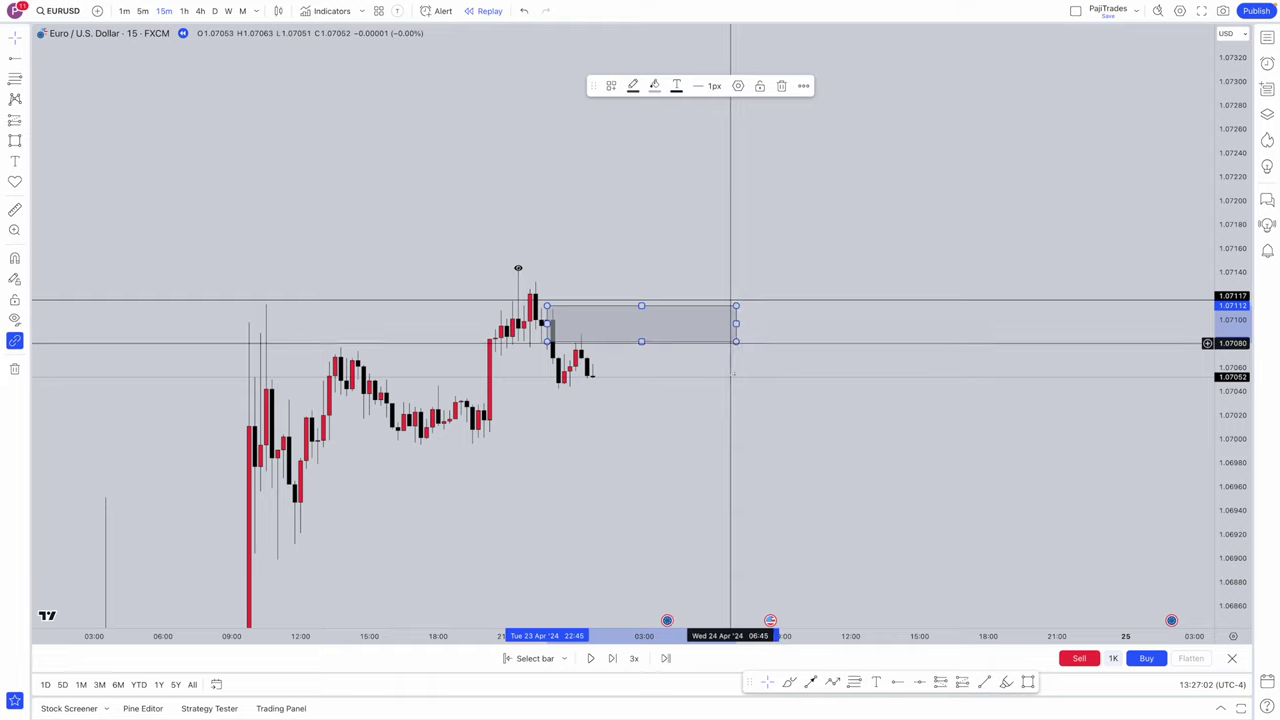
pyautogui.moveTo(640, 341); pyautogui.dragTo(645, 347)
pyautogui.click(643, 388)
# - Rewind the replay to the 24 Apr 00:00 candle, where price reaches the order block's lower edge
pyautogui.click(545, 658)
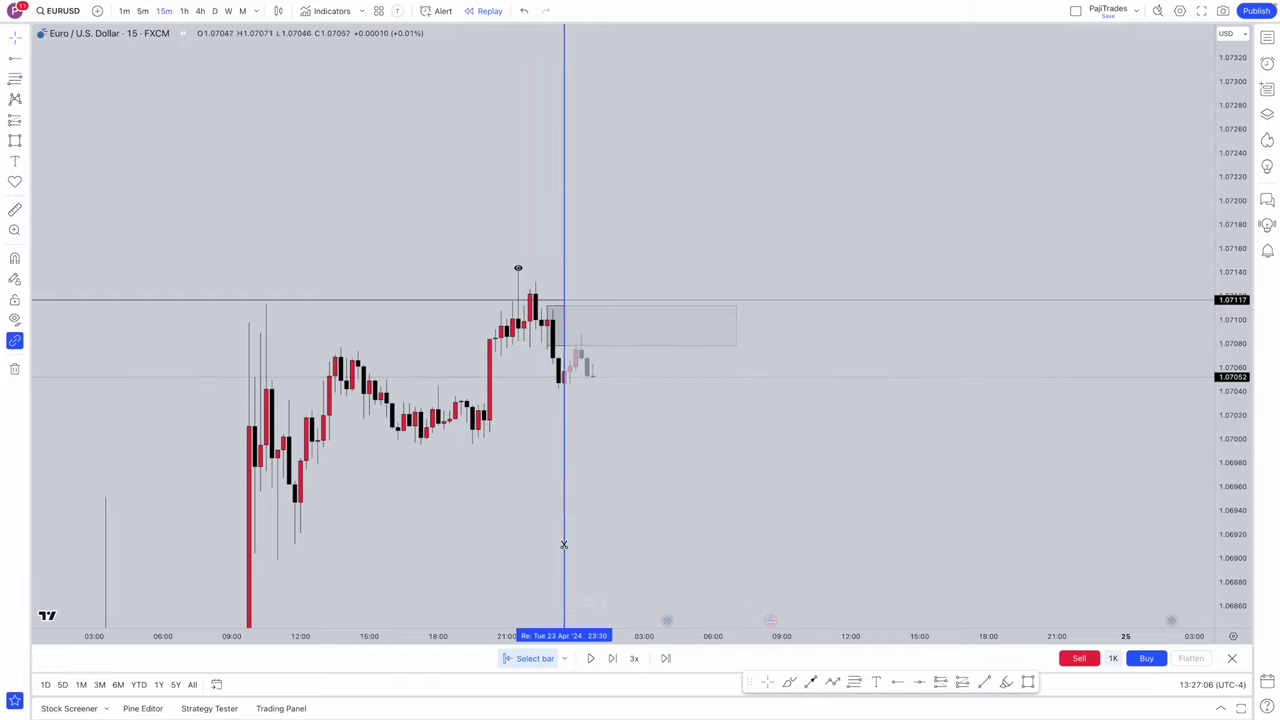
pyautogui.click(581, 480)
pyautogui.hscroll(-5, 806, 390)
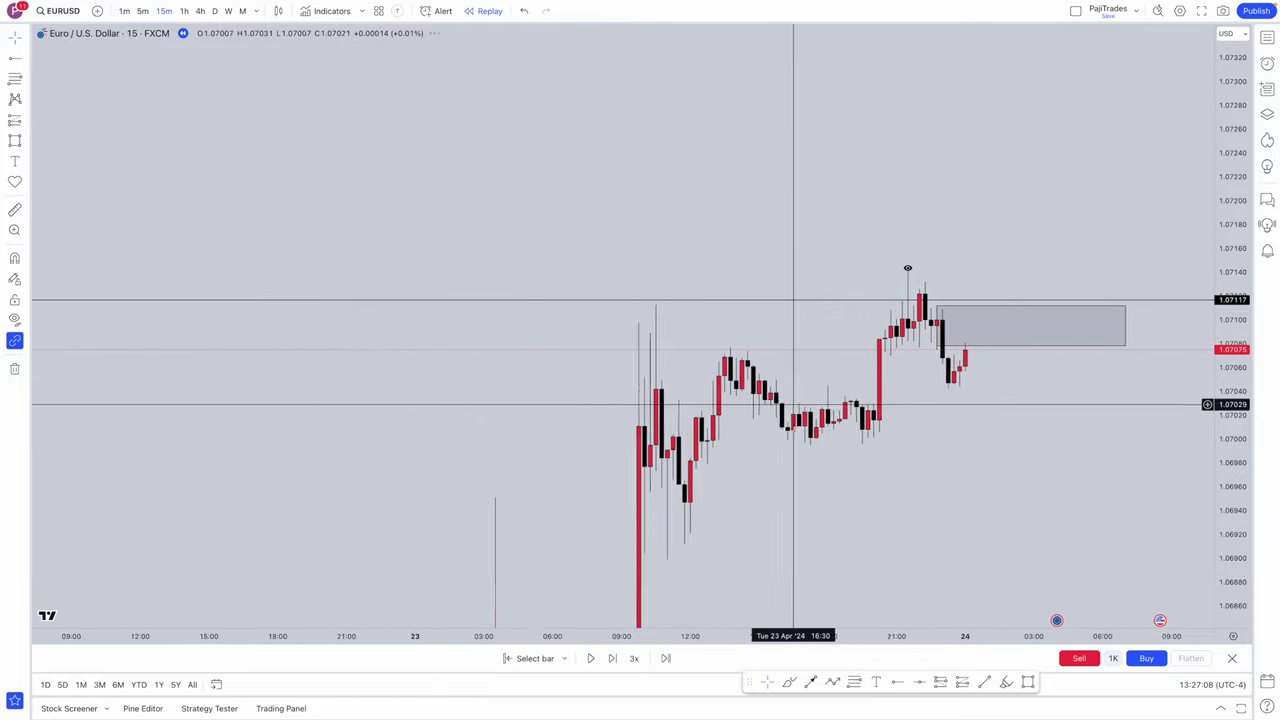
pyautogui.moveTo(734, 434); pyautogui.dragTo(466, 427)
pyautogui.hscroll(5, 466, 427)
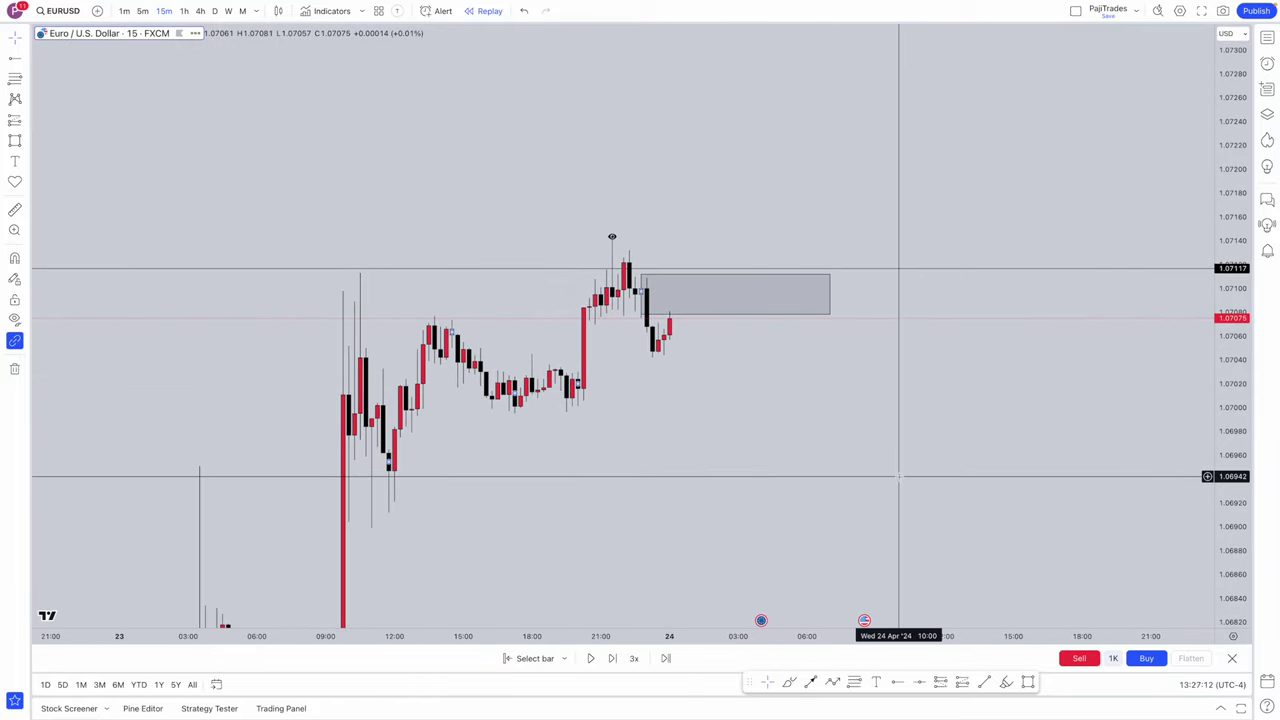
# - Place a short position from the 24 Apr 00:00 candle with entry 1.07082, stop 1.07122 above the order block and target 1.06901
pyautogui.click(22, 121)
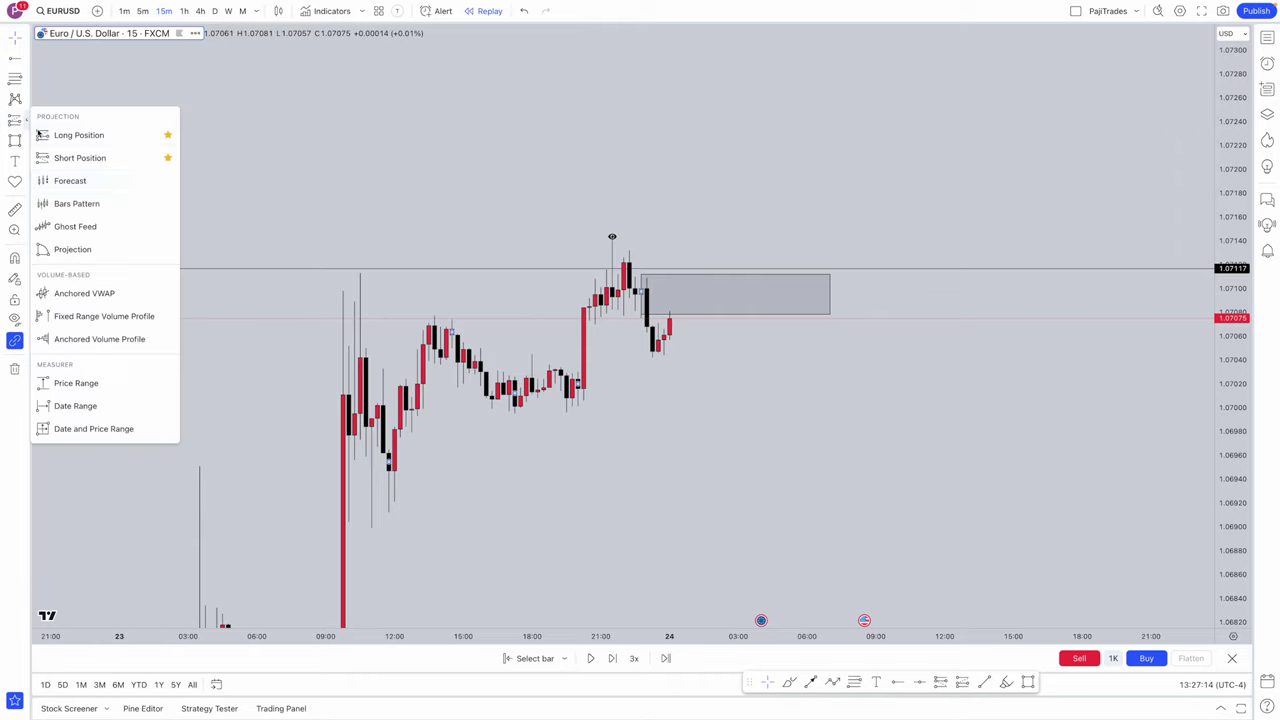
pyautogui.click(89, 157)
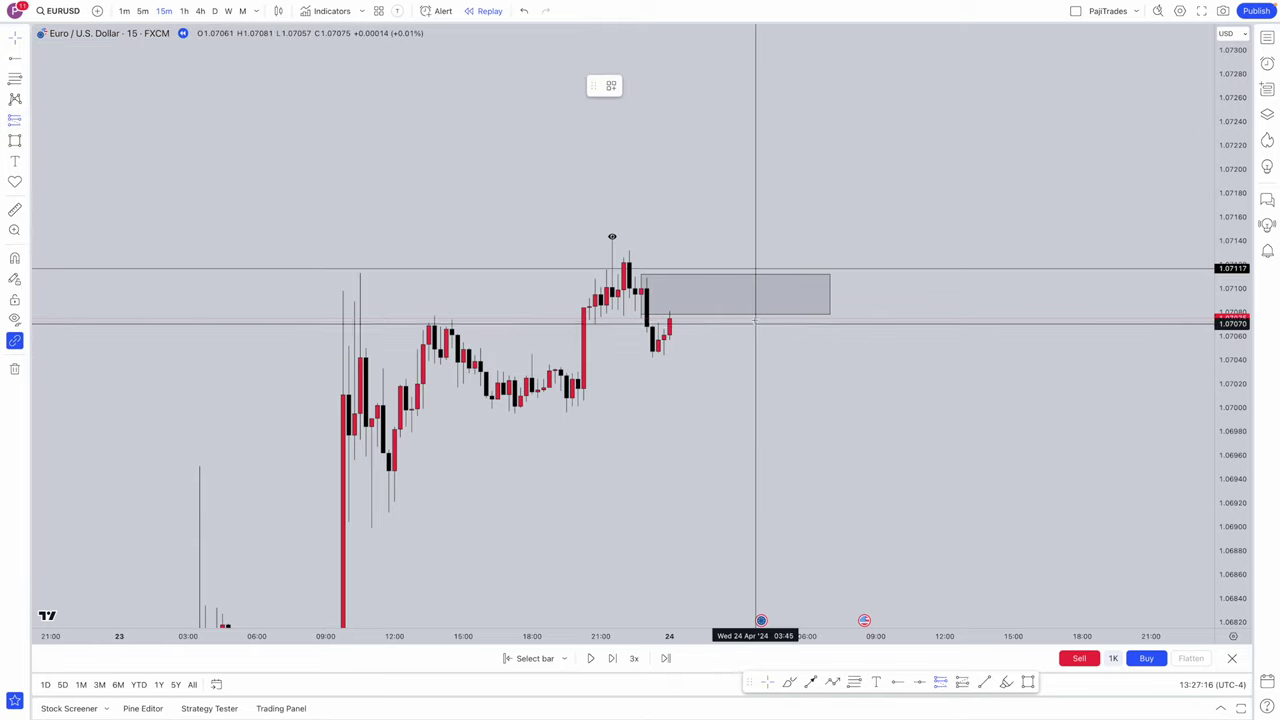
pyautogui.click(669, 310)
pyautogui.moveTo(669, 131); pyautogui.dragTo(666, 263)
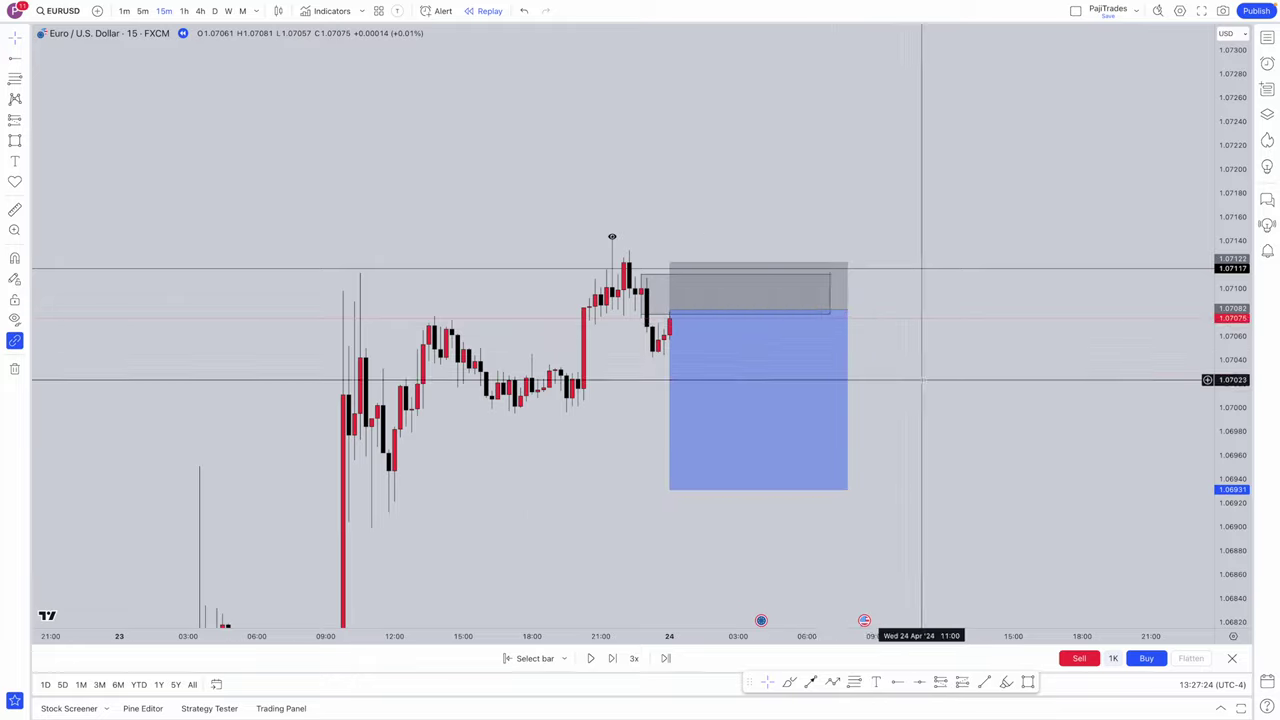
pyautogui.scroll(-3, 920, 377)
pyautogui.moveTo(762, 486); pyautogui.dragTo(588, 535)
pyautogui.click(673, 522)
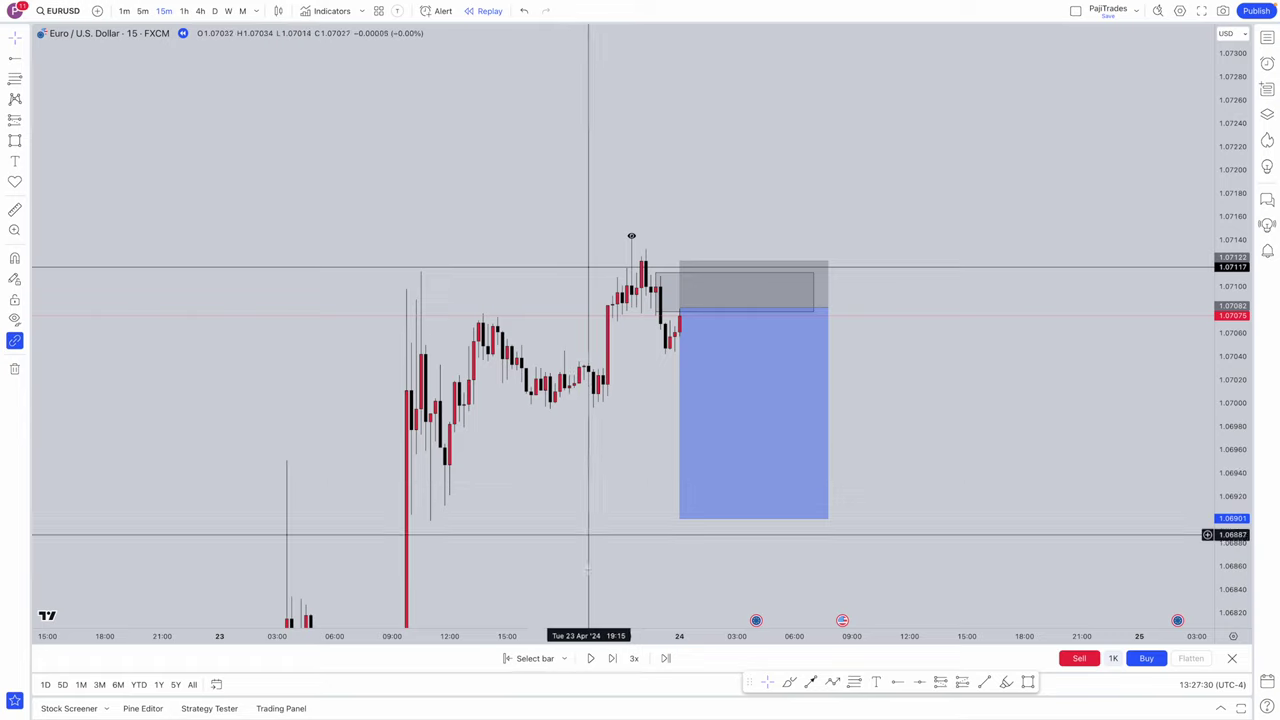
# - Play the replay until price passes the short position's target, pause it, and check the position's risk/reward figures
pyautogui.click(589, 657)
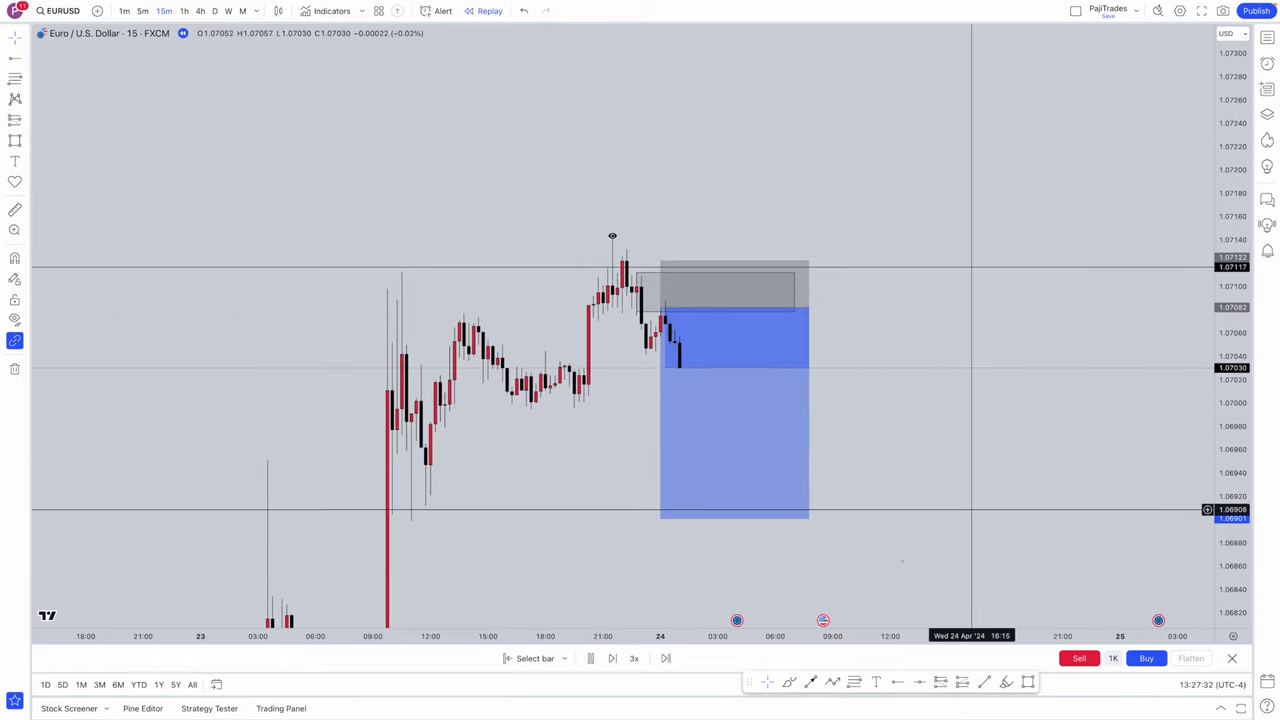
pyautogui.click(591, 658)
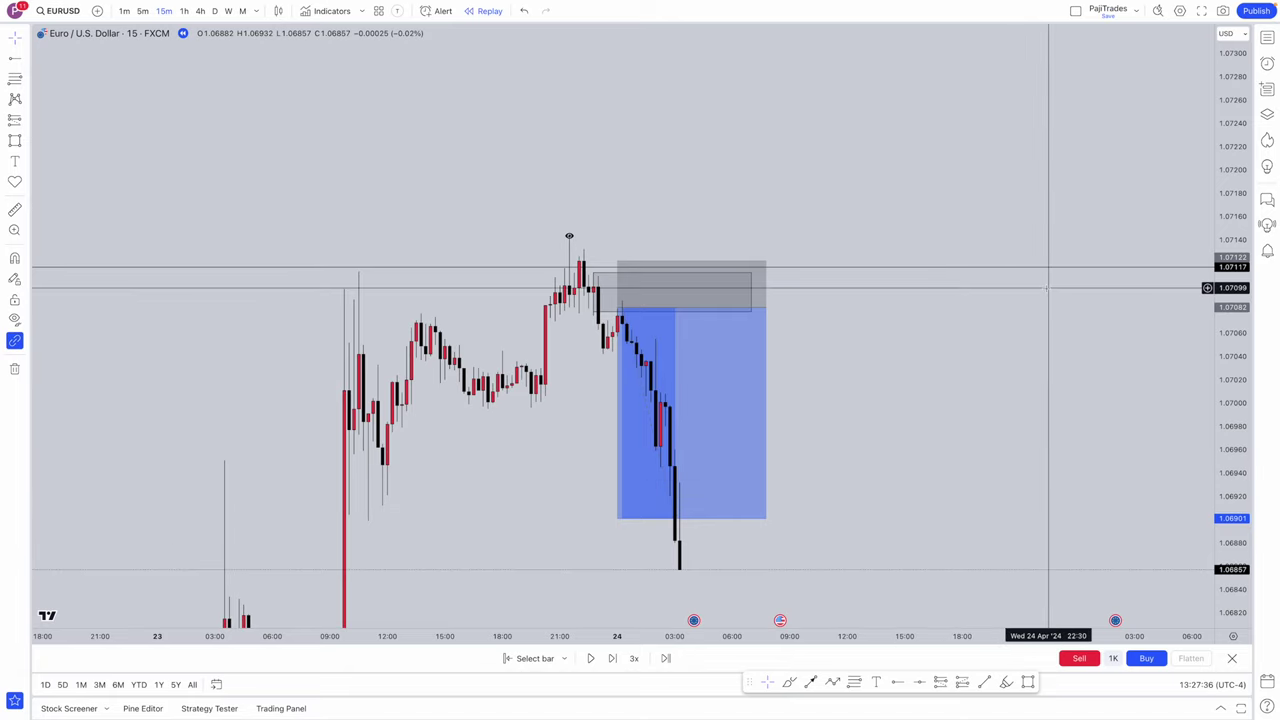
pyautogui.moveTo(666, 351)
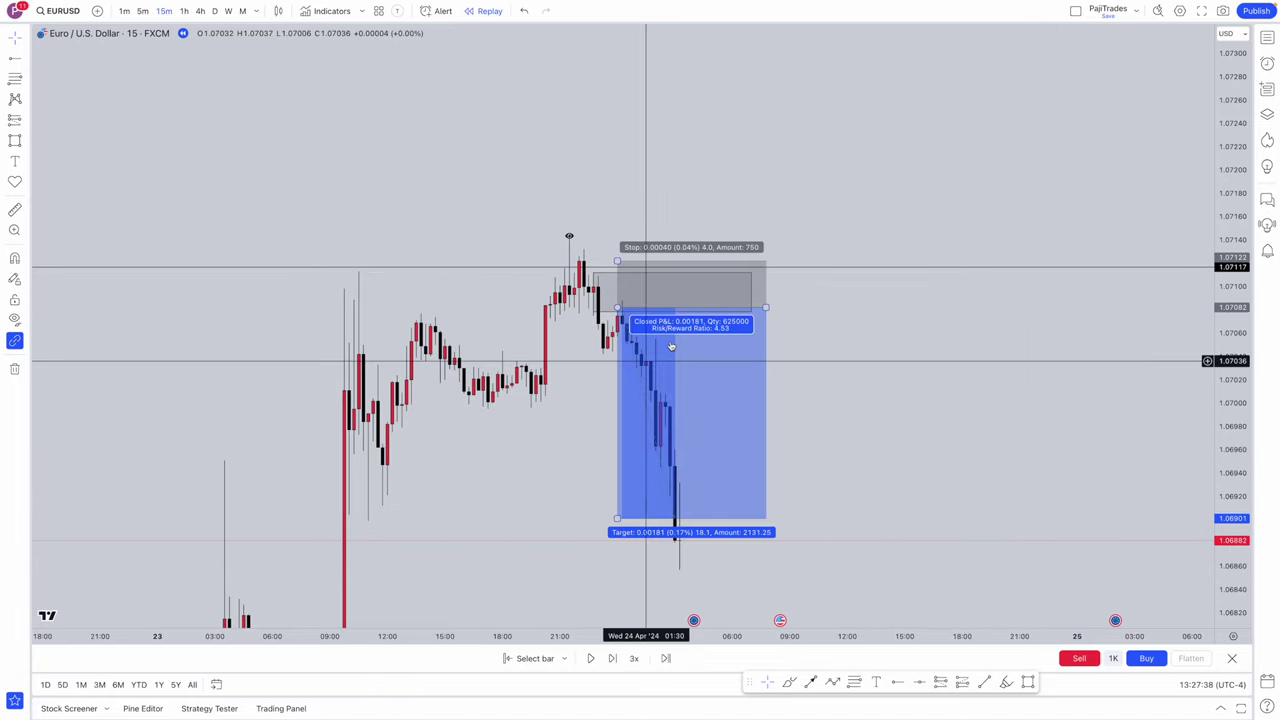